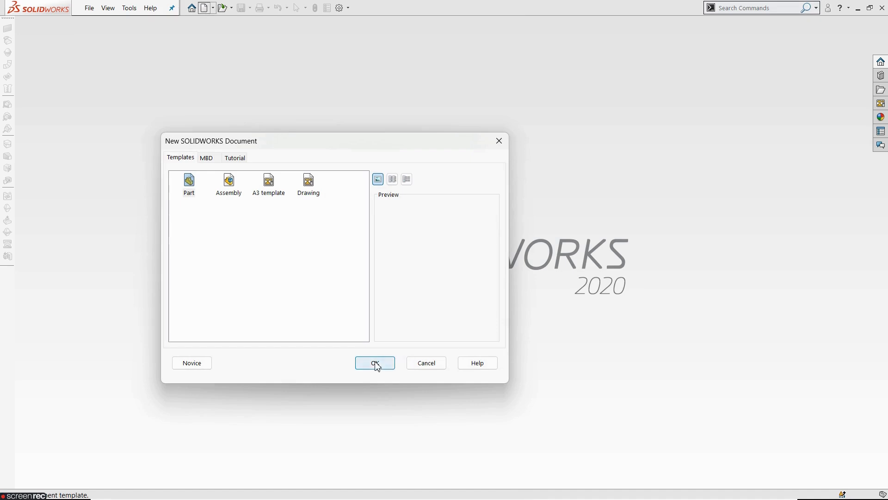
Create a new part and sketch a six-sided polygon on the Top Plane, centred on the origin, about 113 mm across corners.
click(376, 364)
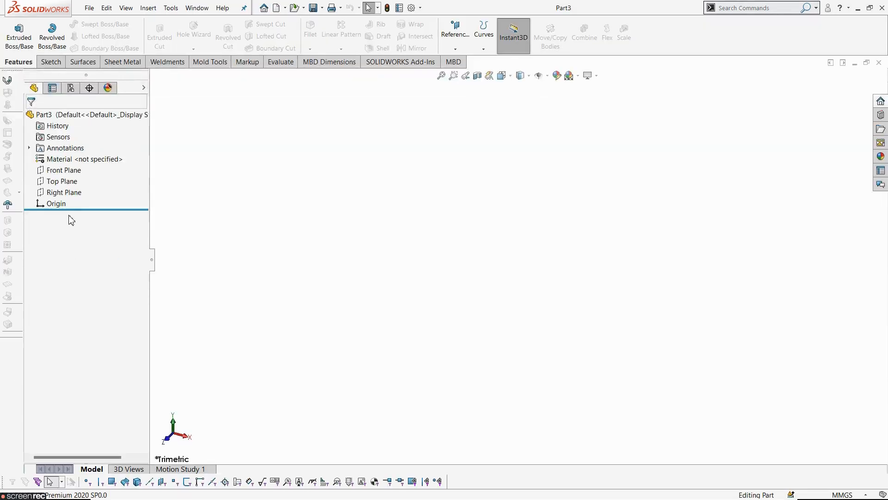
click(62, 181)
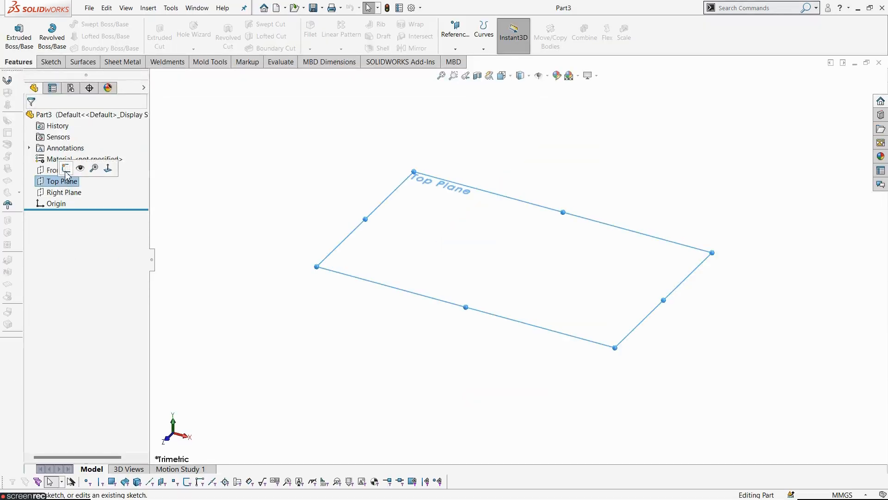
click(68, 168)
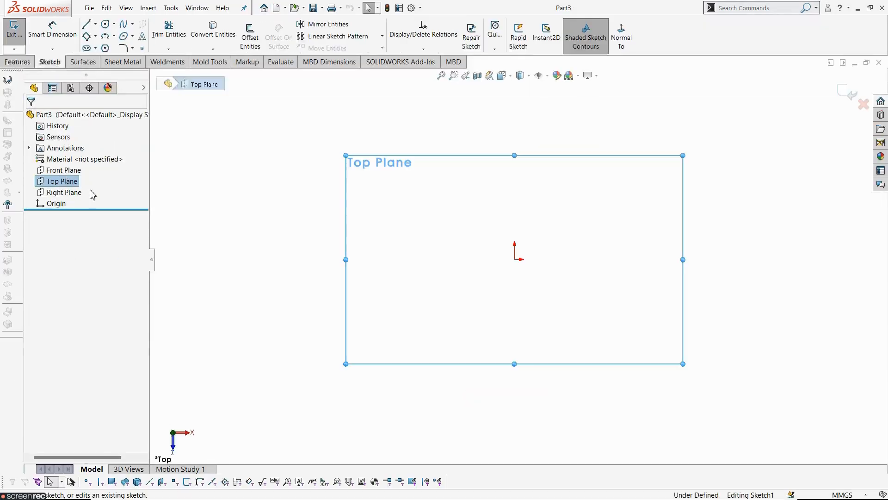
click(106, 48)
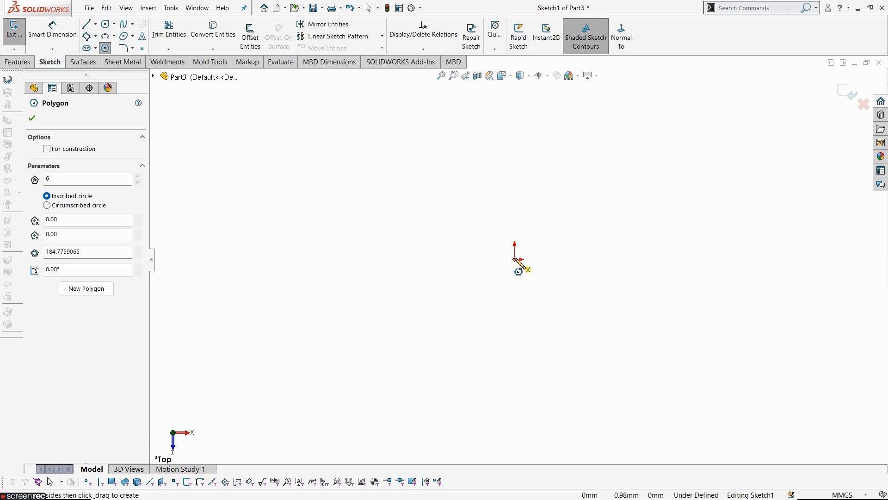
drag(515, 260, 513, 367)
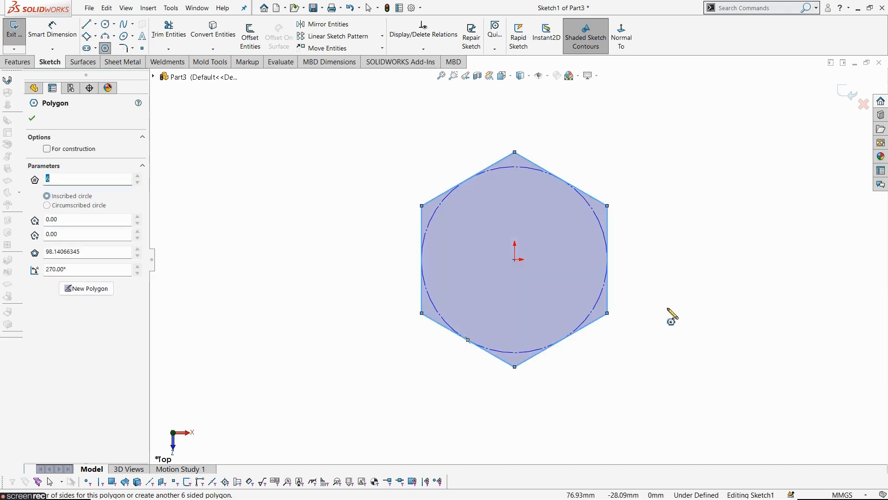
key(Escape)
Check the nut drawing and apply a Vertical relation to the hexagon's upper vertex, centre point and lower vertex.
key(alt+Tab)
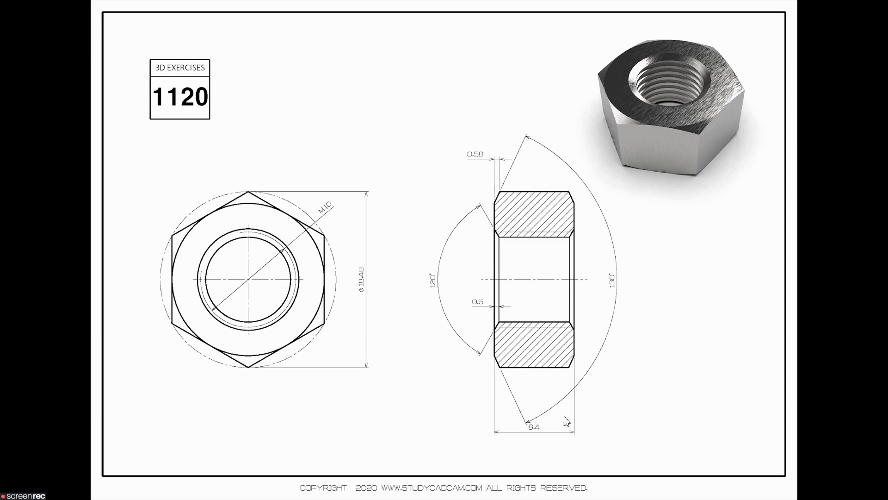
key(alt+Tab)
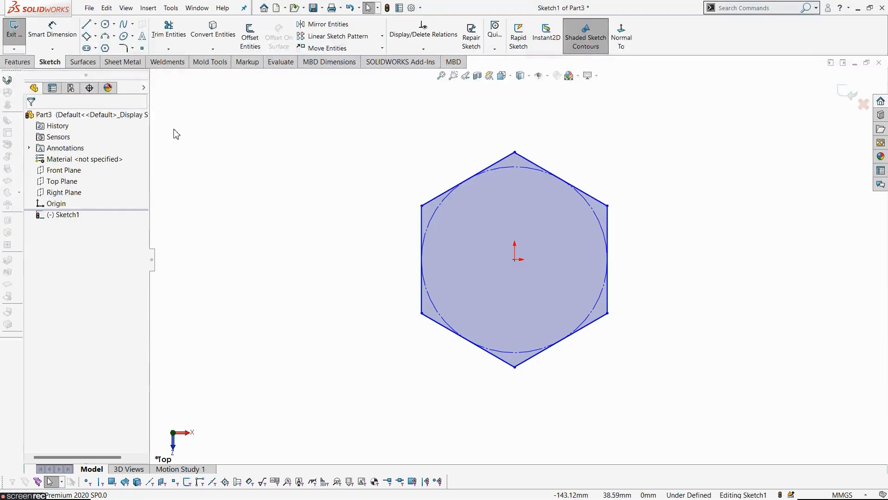
click(515, 153)
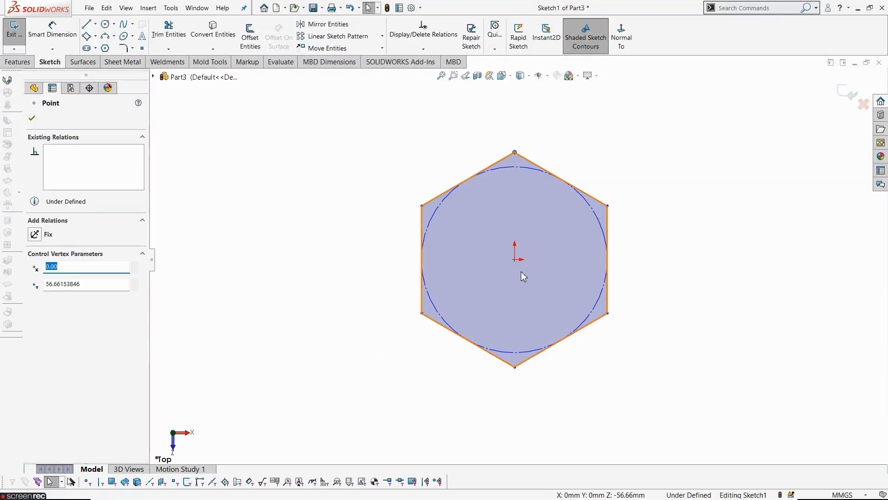
ctrl+click(514, 259)
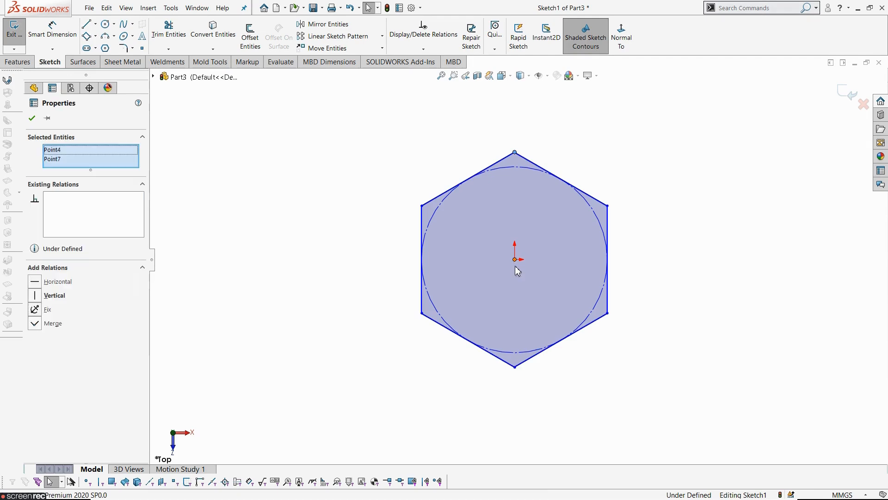
ctrl+click(514, 367)
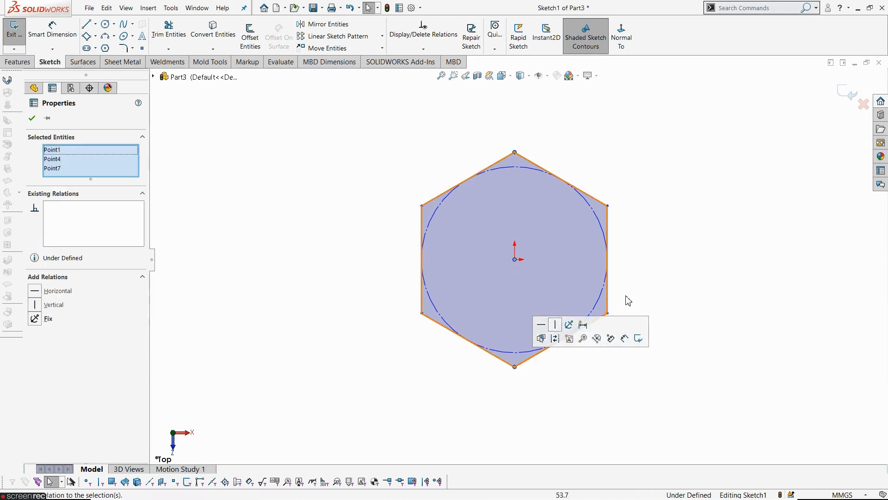
click(565, 328)
Dimension the hexagon's distance between its upper and lower vertices at 18.48 mm.
click(53, 33)
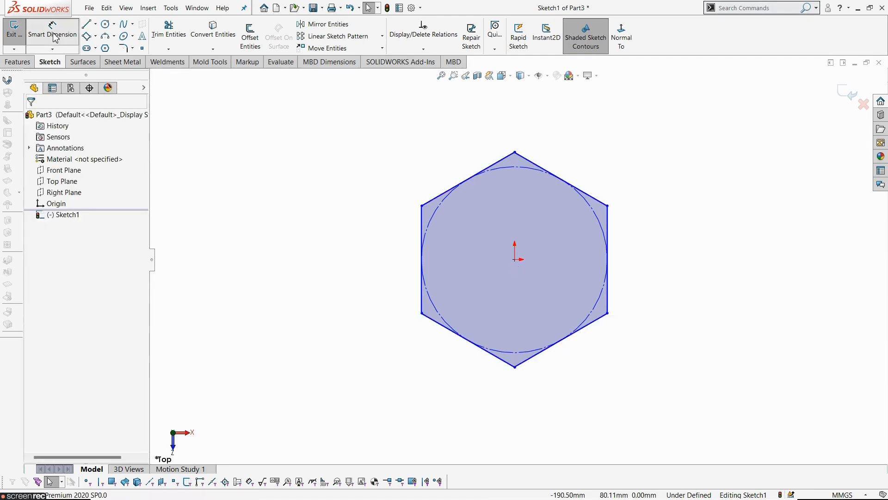
click(515, 152)
click(514, 367)
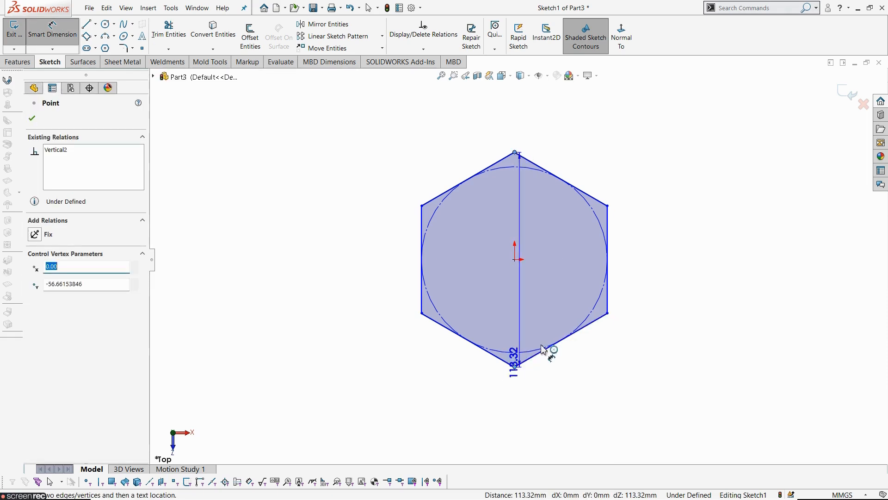
click(673, 273)
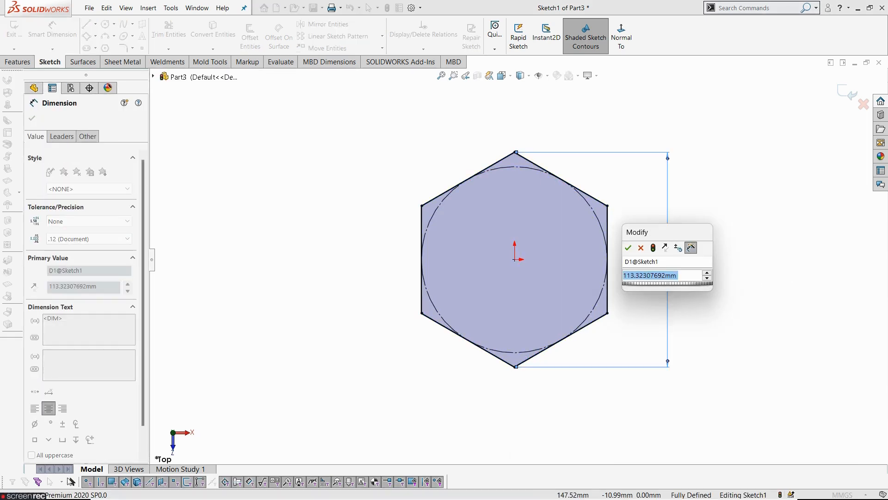
text(18.48)
key(Return)
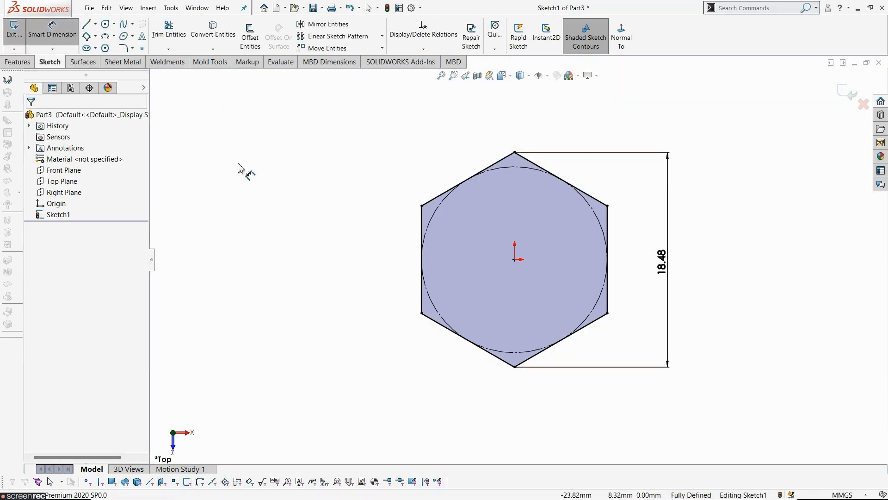
Consult the nut drawing, finish the hexagon sketch and extrude it to a blind depth of 8.4 mm.
key(alt+Tab)
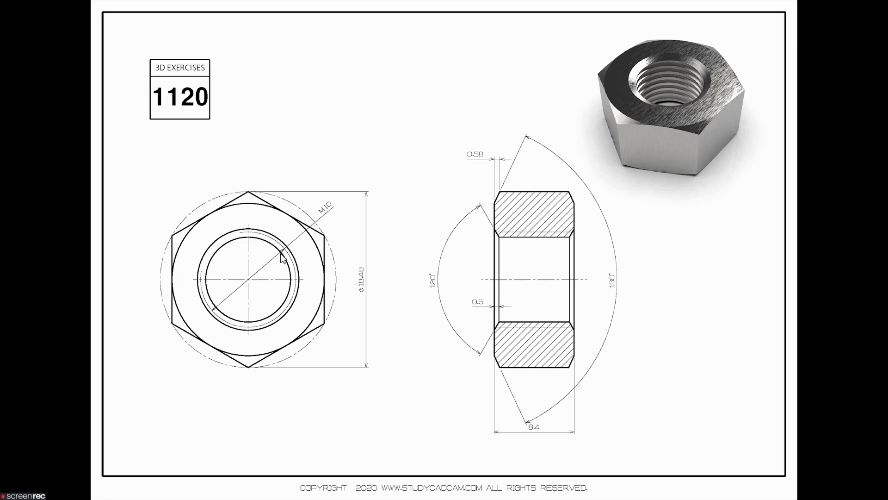
key(alt+Tab)
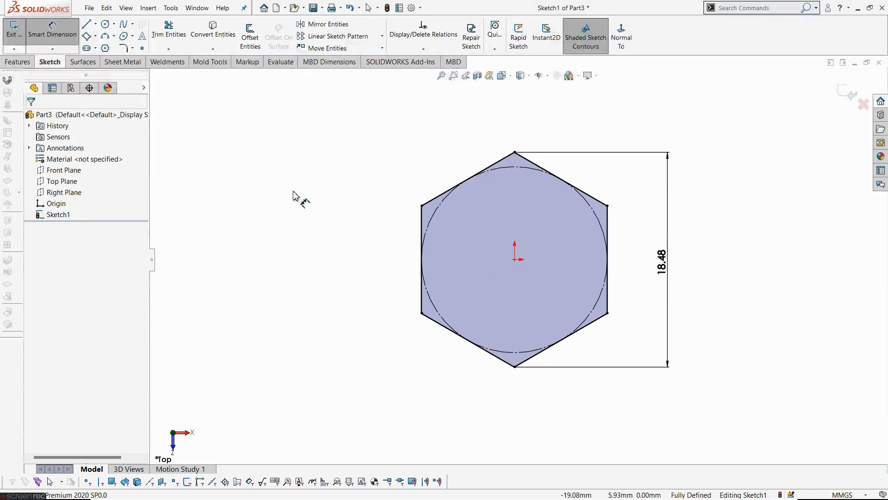
click(21, 42)
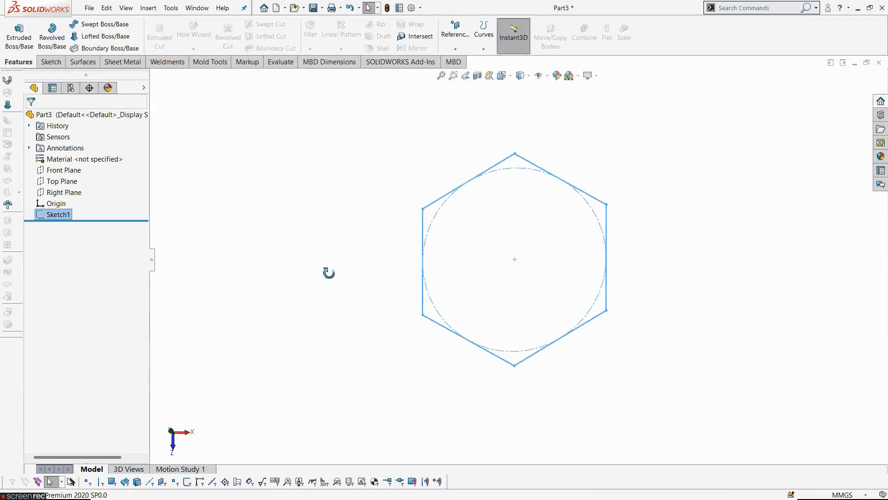
click(20, 38)
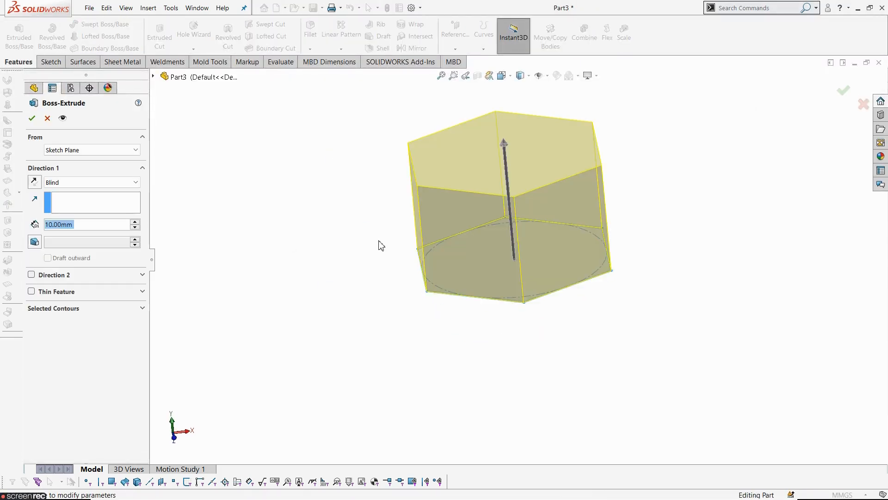
text(8.4)
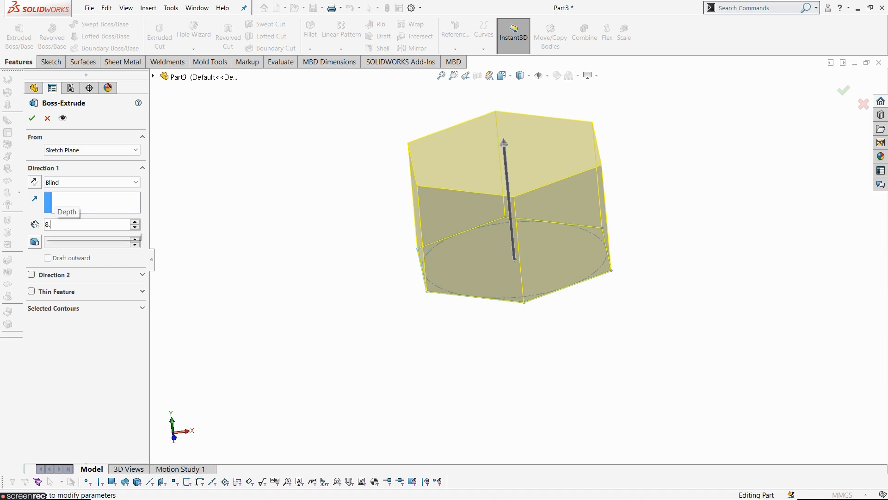
key(Return)
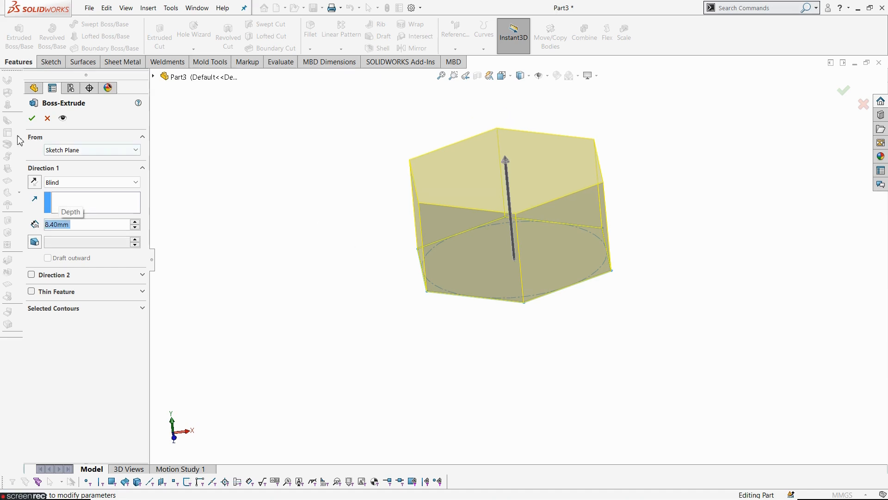
click(32, 118)
Start a Hole Wizard hole on the hexagonal body's top face and position its centre at the origin.
middle_drag(585, 373, 630, 313)
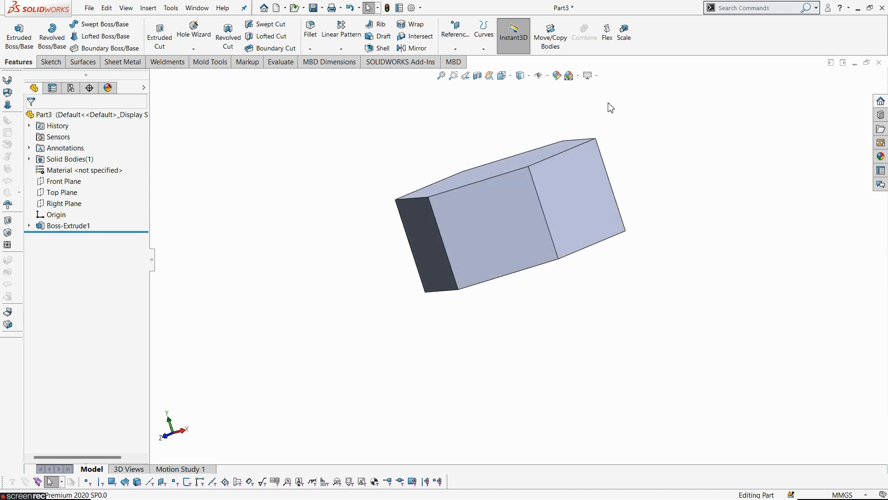
middle_drag(645, 137, 675, 149)
scroll(539, 119, down, 3)
scroll(361, 148, up, 2)
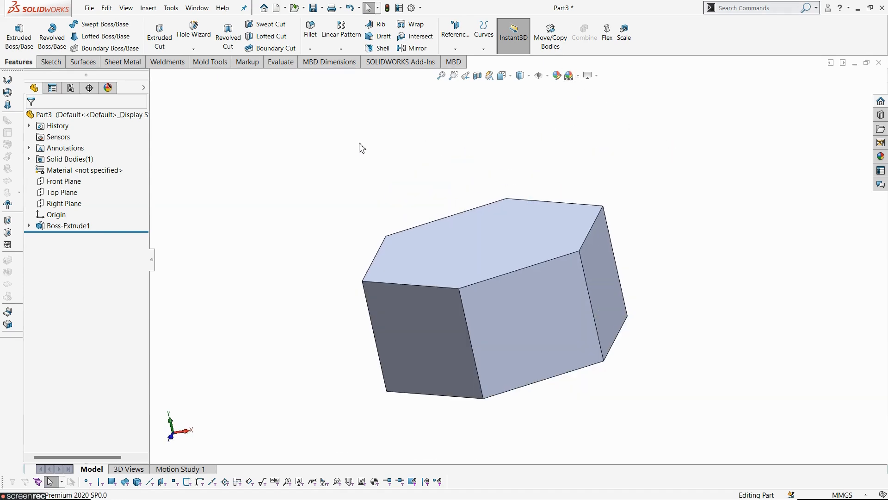
click(203, 36)
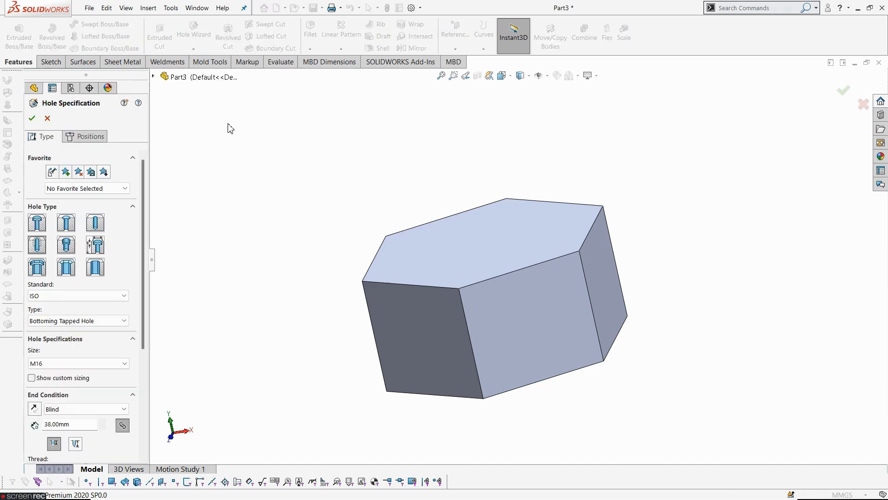
click(104, 145)
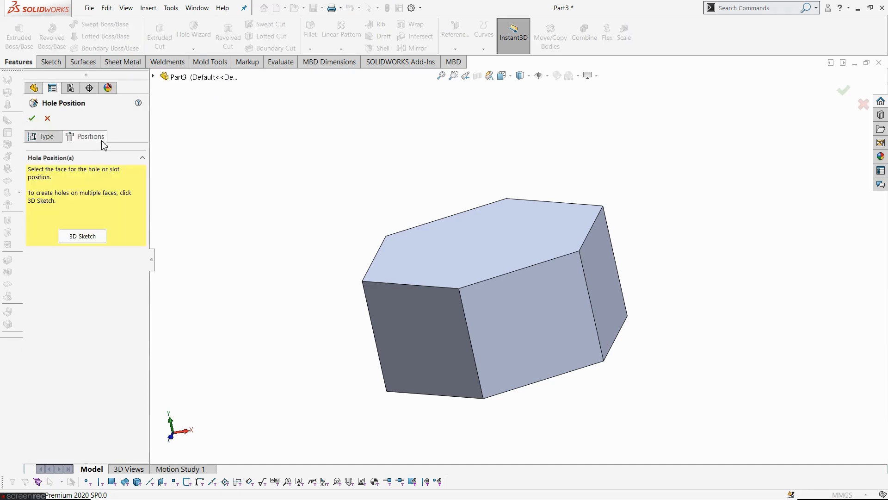
click(507, 254)
mouse_move(506, 253)
middle_down()
mouse_move(537, 245)
mouse_move(554, 274)
mouse_move(501, 272)
middle_up()
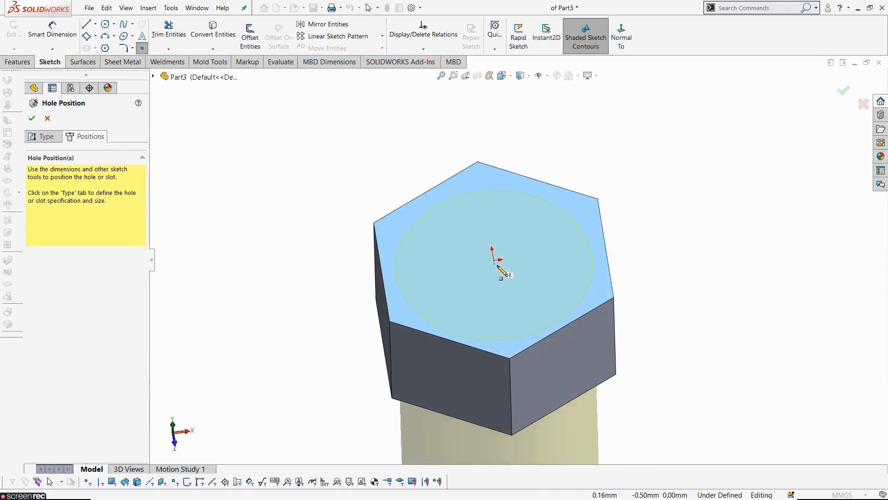
click(494, 260)
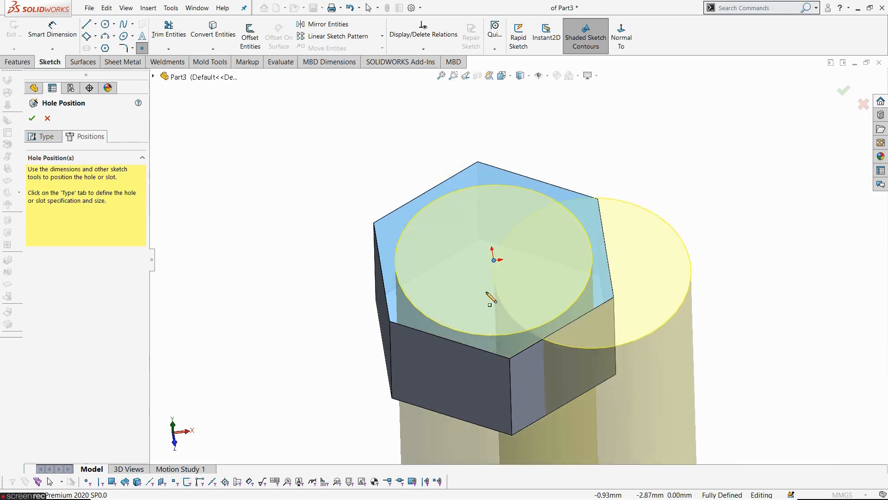
Set the ISO bottoming tapped hole's size to M10.
click(43, 136)
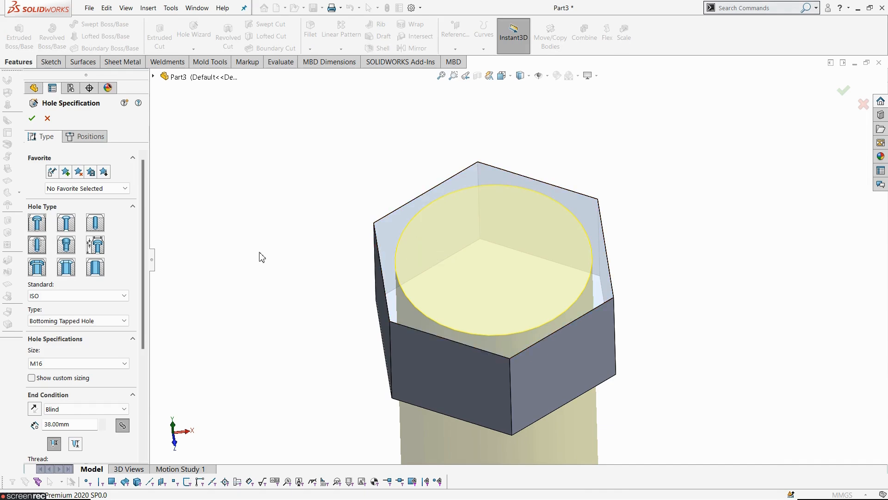
middle_drag(288, 288, 255, 238)
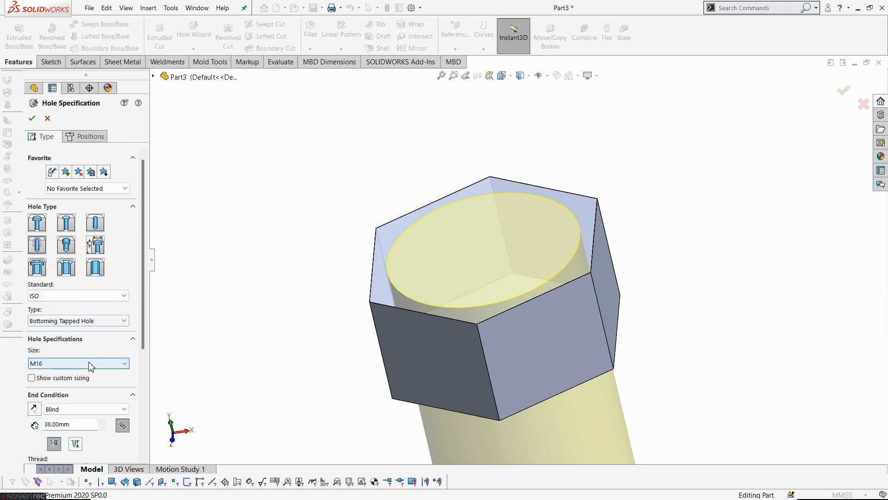
click(74, 364)
scroll(74, 407, up, 3)
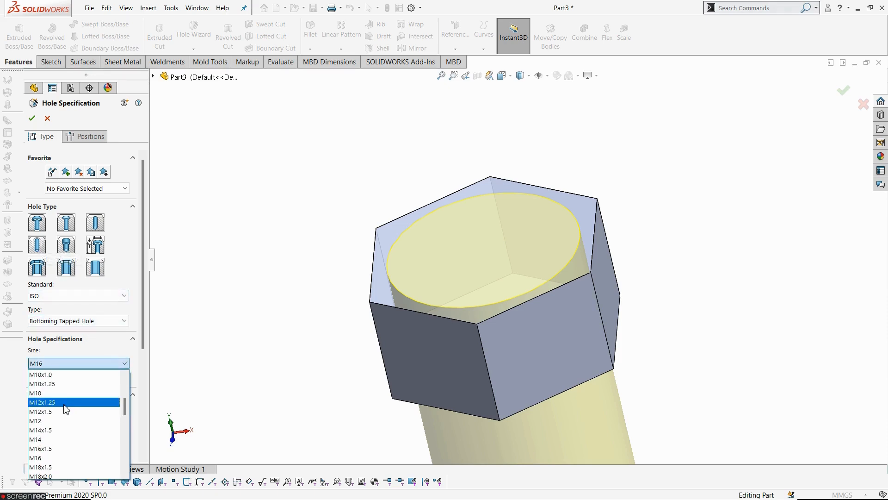
click(51, 394)
scroll(257, 383, up, 5)
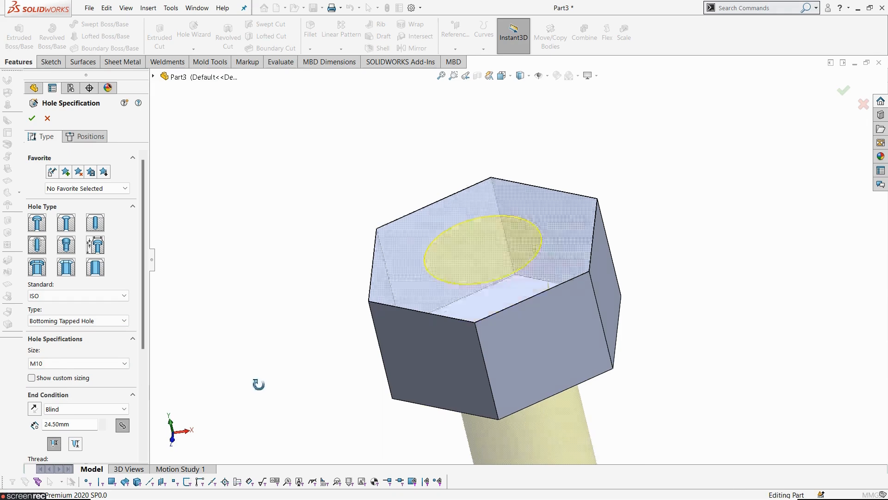
Check the nut drawing, set the M10 tapped hole's end condition to Through All and create the hole.
key(alt+Tab)
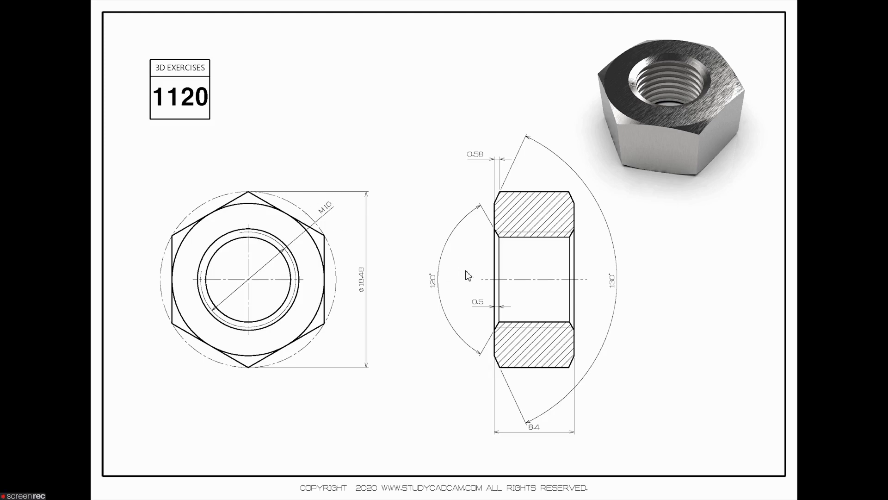
key(alt+Tab)
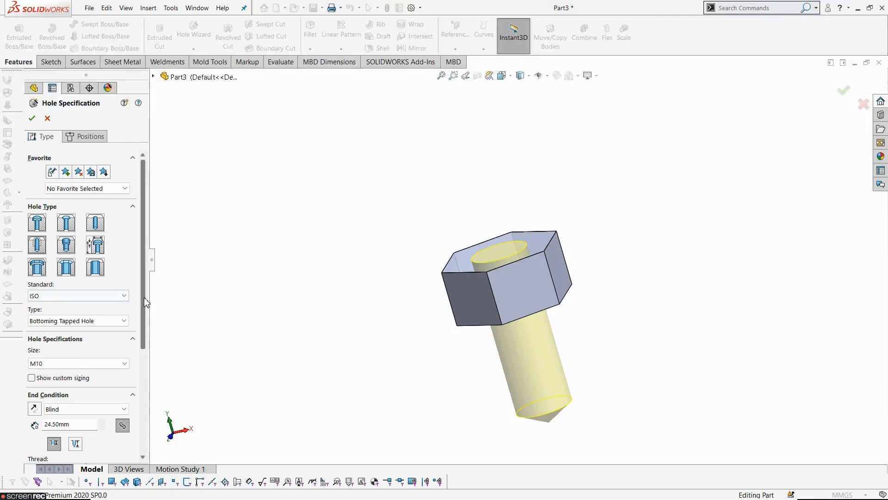
scroll(141, 341, down, 3)
scroll(141, 341, down, 5)
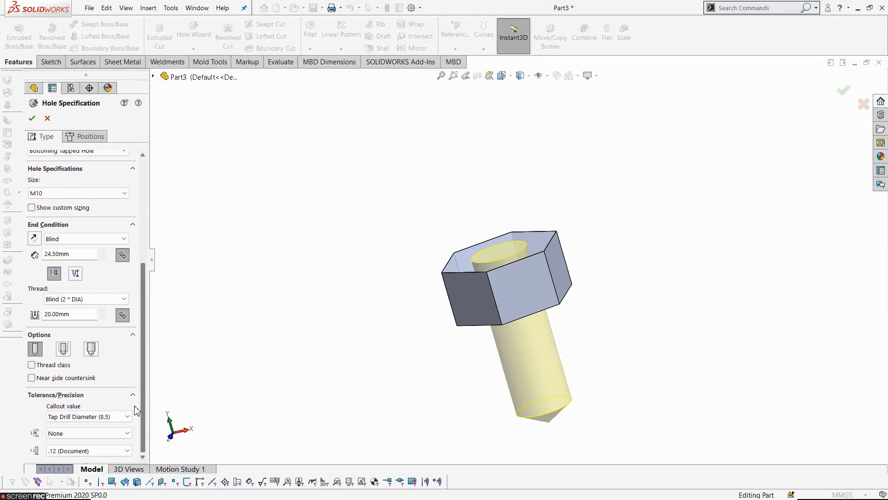
click(86, 239)
click(65, 251)
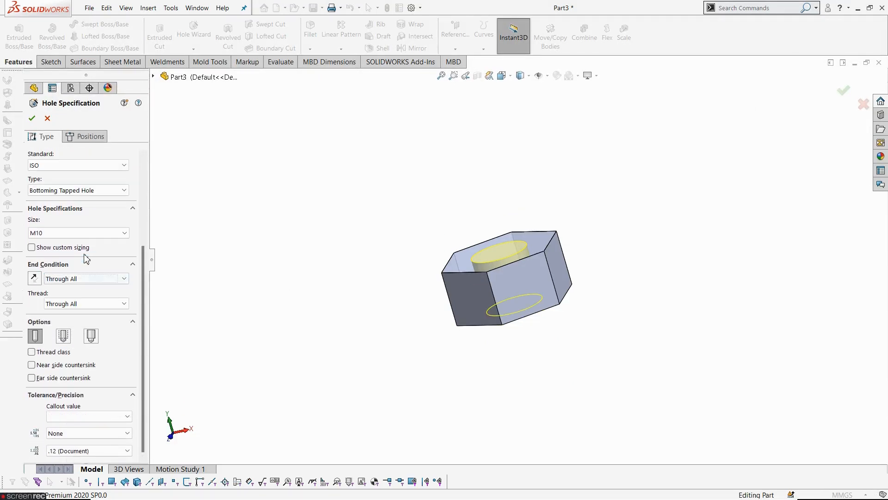
mouse_move(427, 290)
middle_down()
mouse_move(402, 263)
mouse_move(422, 299)
middle_up()
click(32, 119)
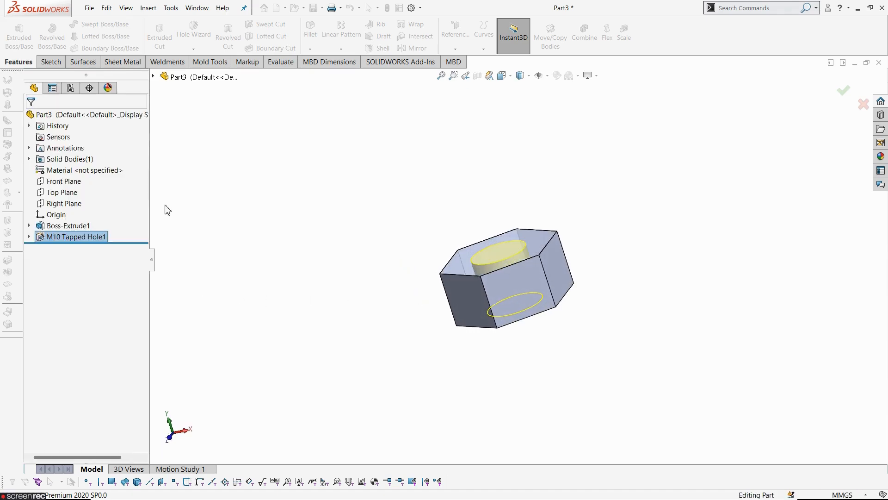
middle_drag(577, 357, 570, 249)
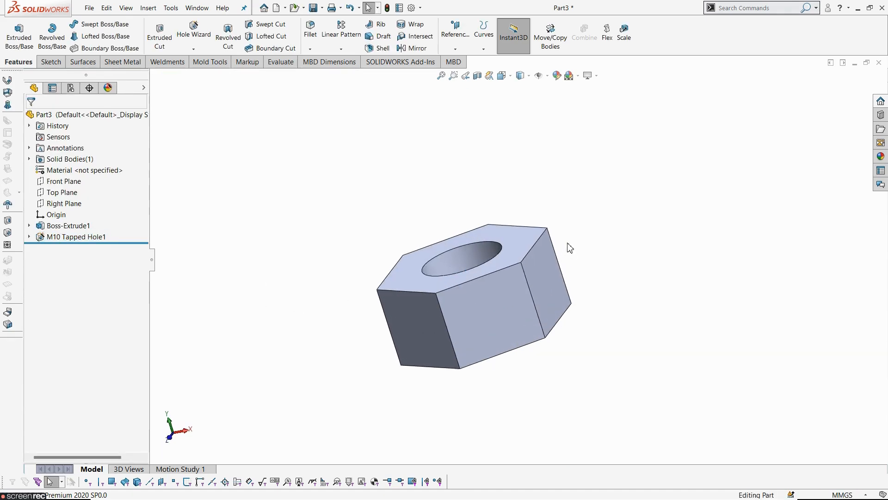
key(alt+Tab)
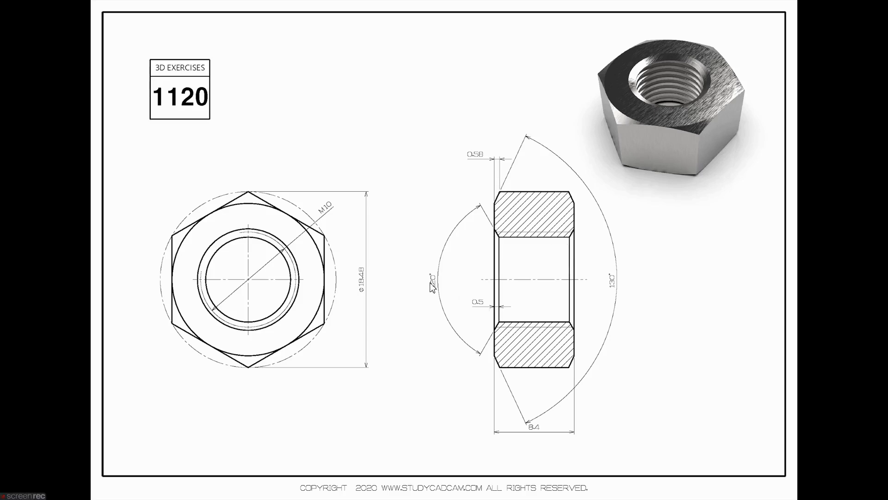
key(alt+Tab)
click(311, 50)
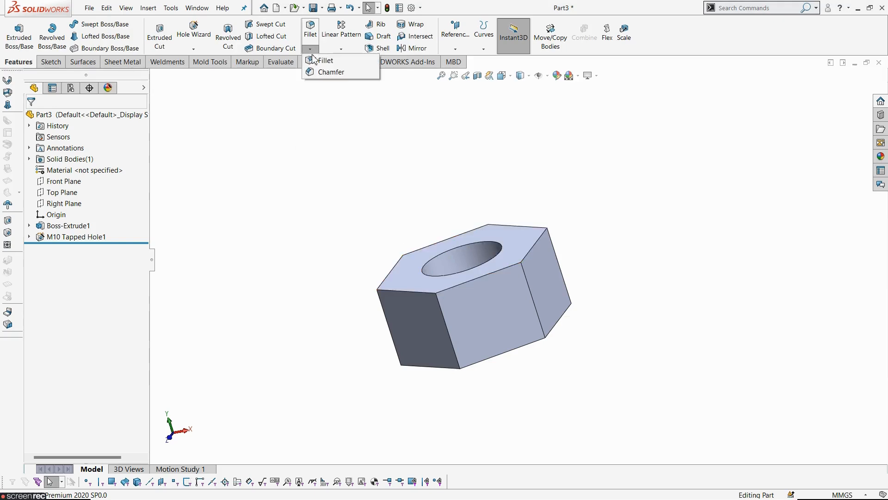
click(329, 73)
middle_drag(453, 186, 467, 199)
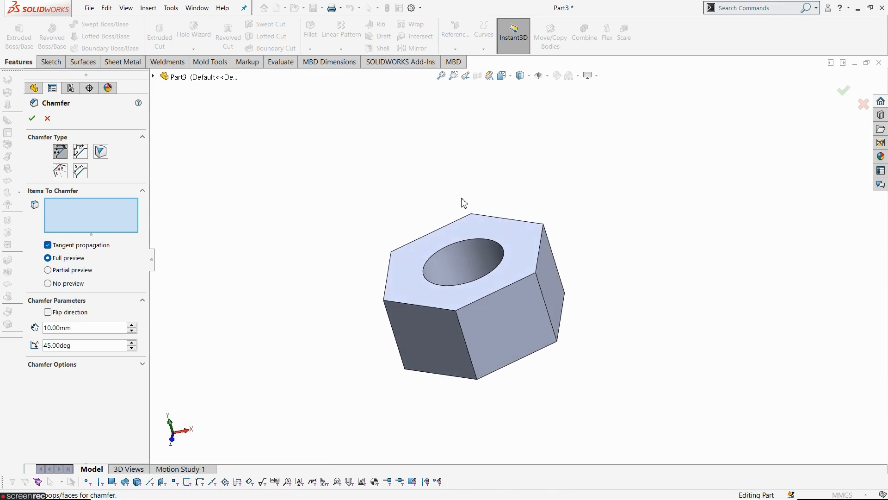
key(Escape)
Start a Thread feature on the circular edge of the hole at the nut's top face.
click(194, 49)
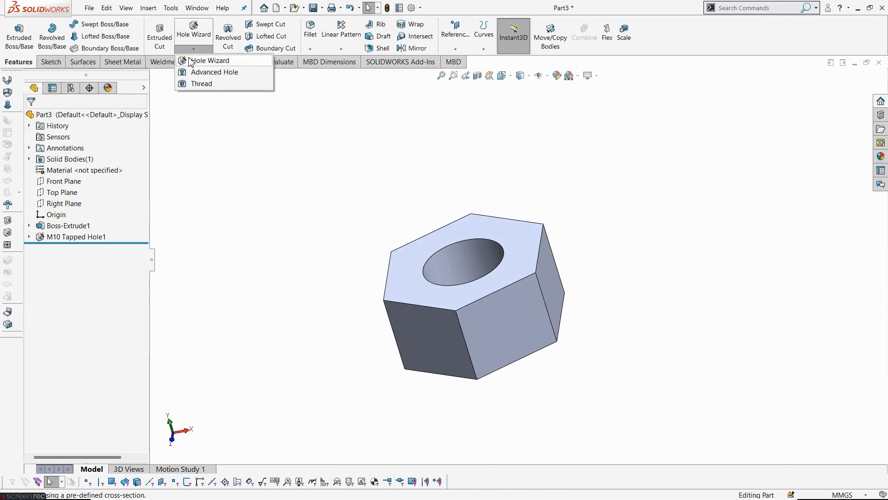
click(199, 84)
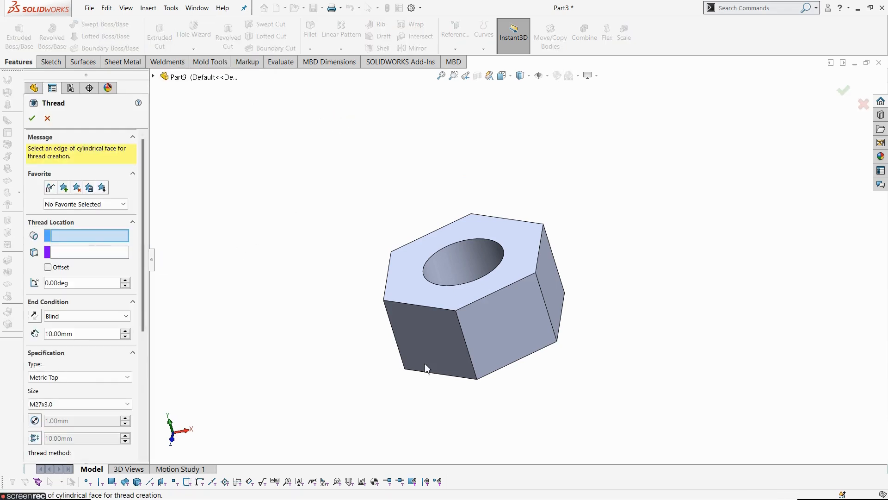
scroll(504, 309, down, 2)
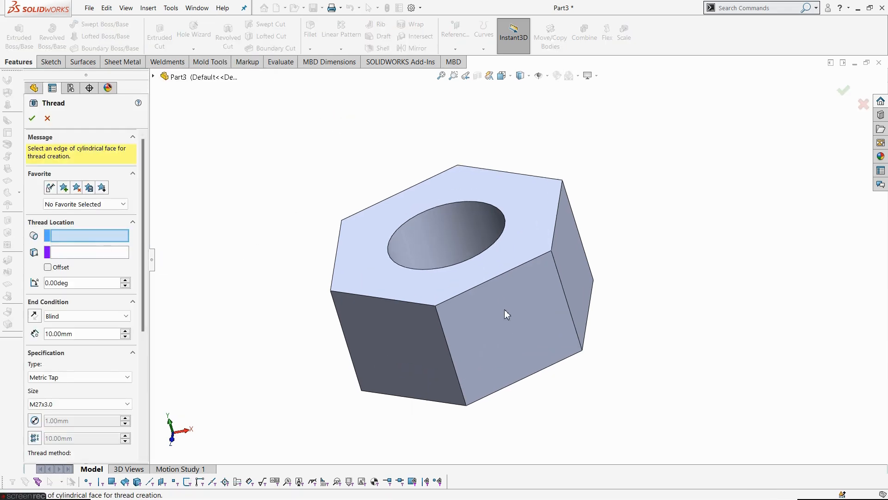
click(455, 204)
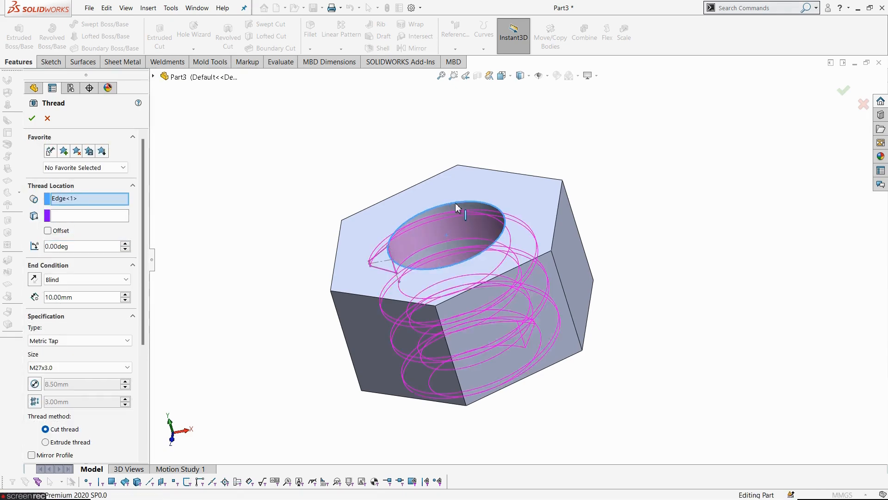
Set the thread's end condition to Up To Selection, ending at the nut's opposite hexagonal face.
middle_drag(465, 290, 458, 231)
click(102, 280)
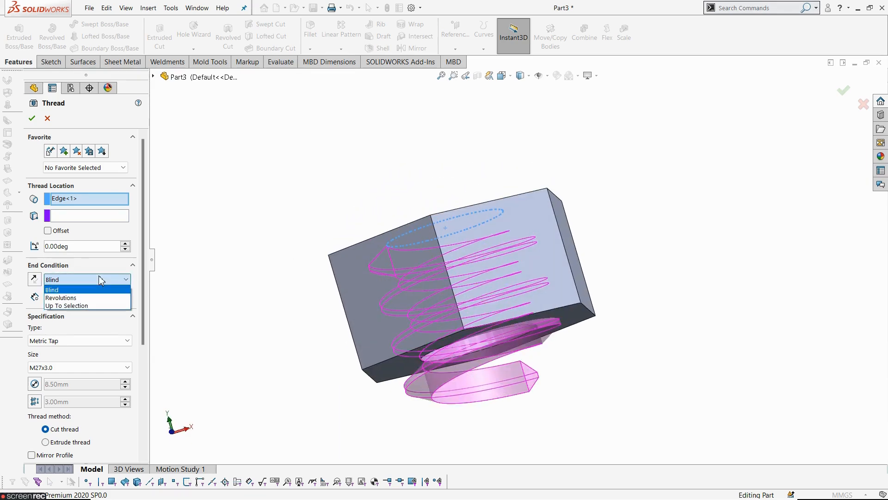
click(91, 304)
middle_drag(302, 360, 388, 377)
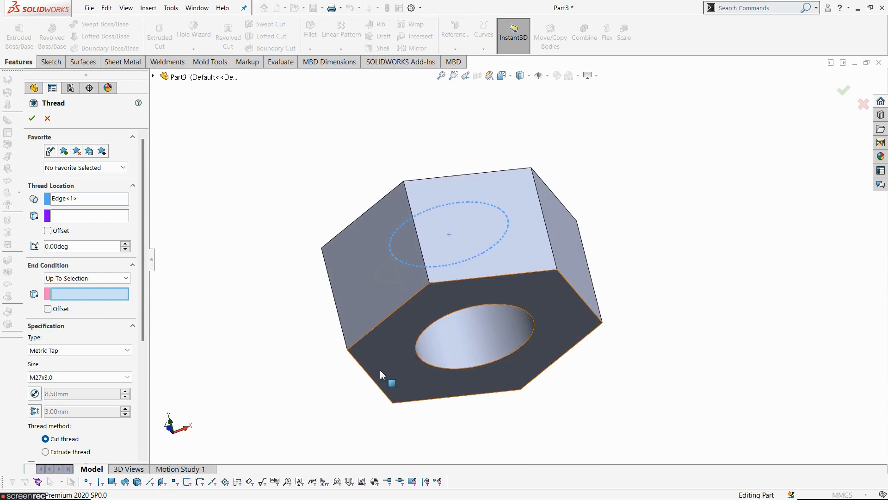
click(366, 356)
middle_drag(289, 278, 349, 416)
Set the Metric Tap thread size to M10x1.0 and create the cut thread.
click(89, 352)
click(89, 352)
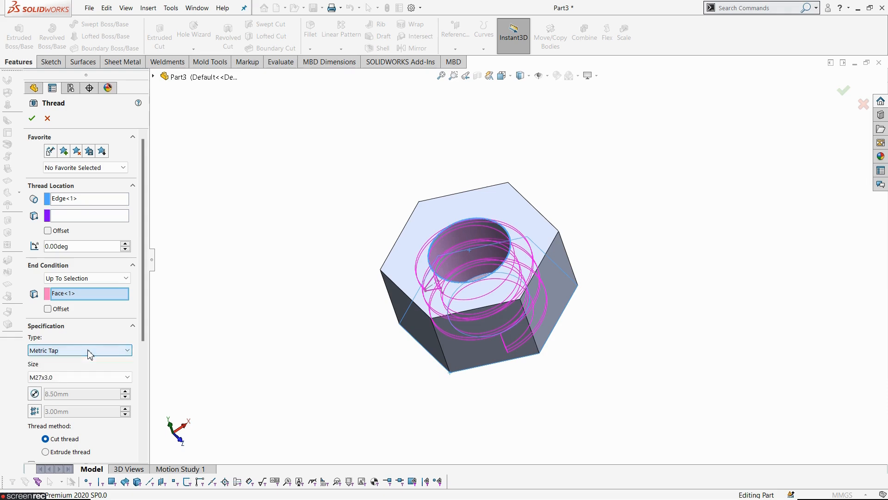
click(88, 377)
scroll(100, 290, up, 3)
scroll(100, 290, up, 7)
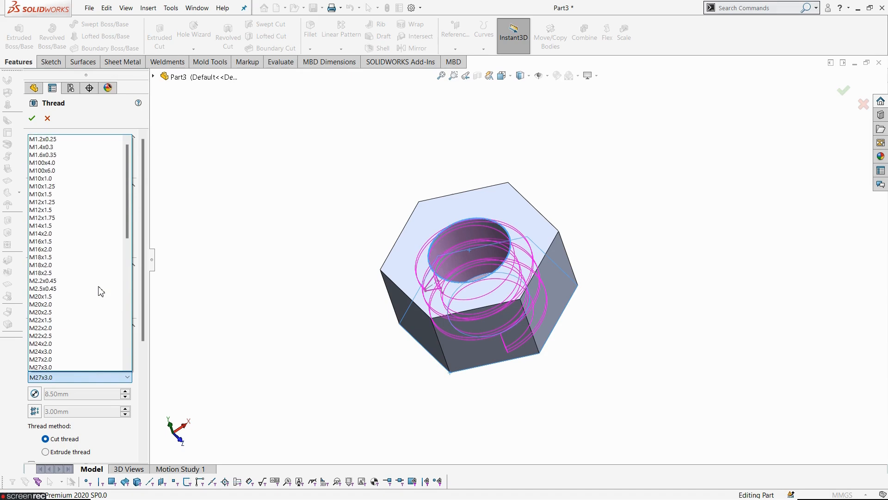
click(64, 180)
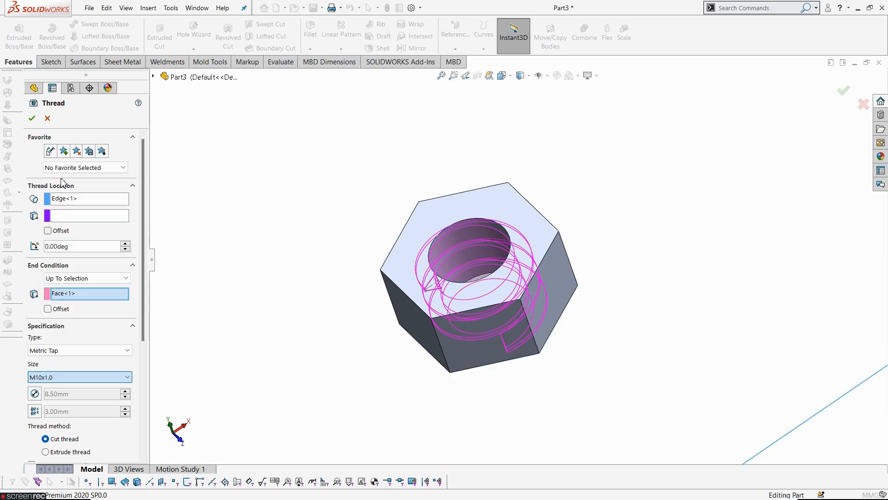
middle_drag(331, 323, 320, 301)
drag(143, 326, 151, 458)
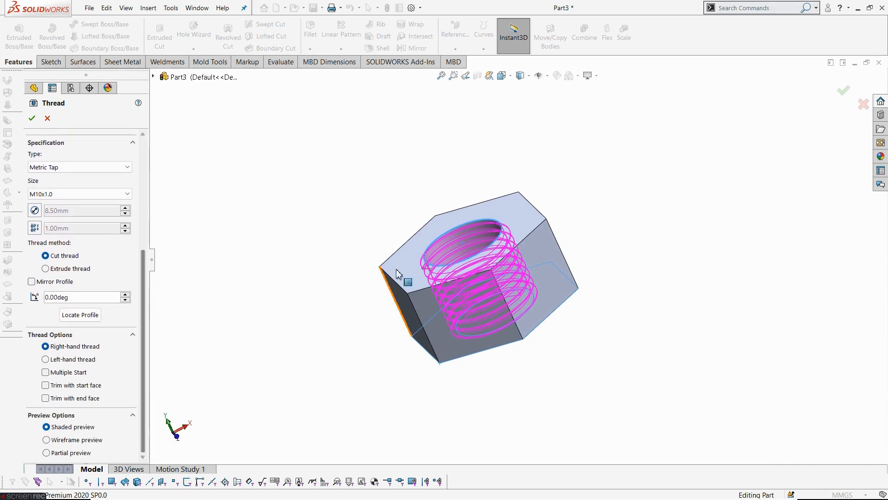
scroll(356, 248, down, 2)
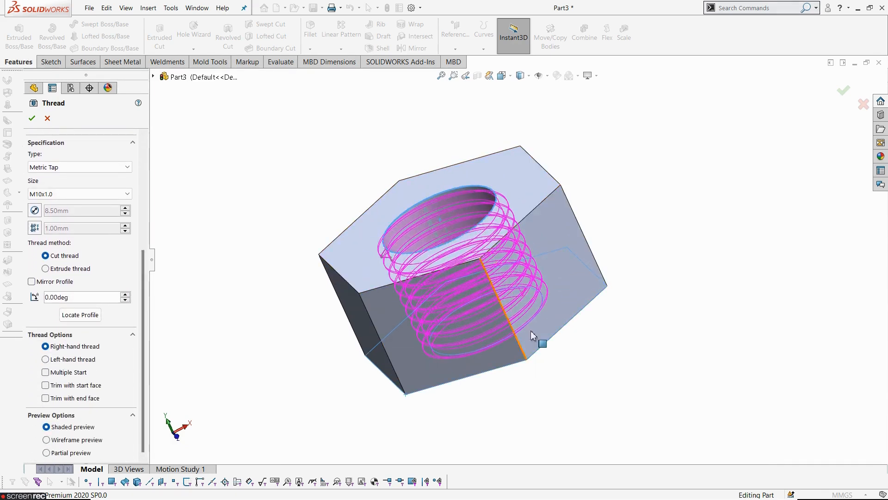
click(33, 119)
middle_drag(289, 185, 264, 265)
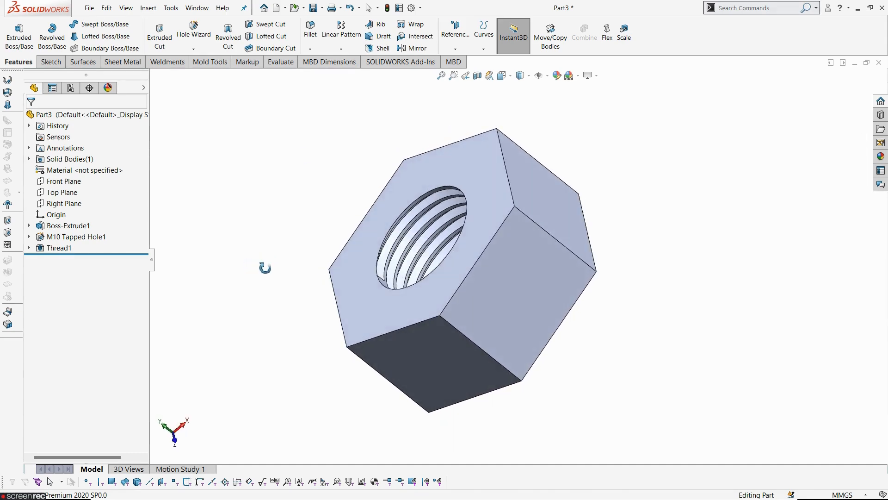
Reopen the thread for editing, try the left-hand option, restore right-hand thread and accept the feature.
click(69, 249)
click(82, 229)
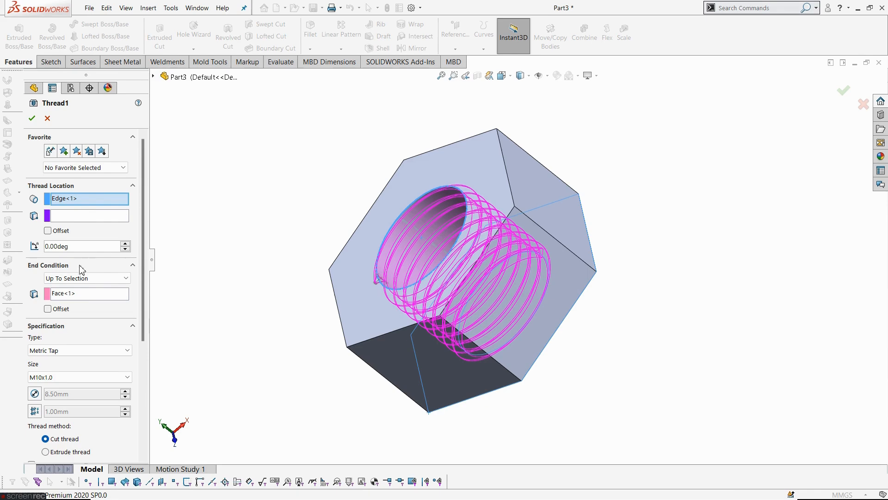
middle_drag(417, 257, 340, 209)
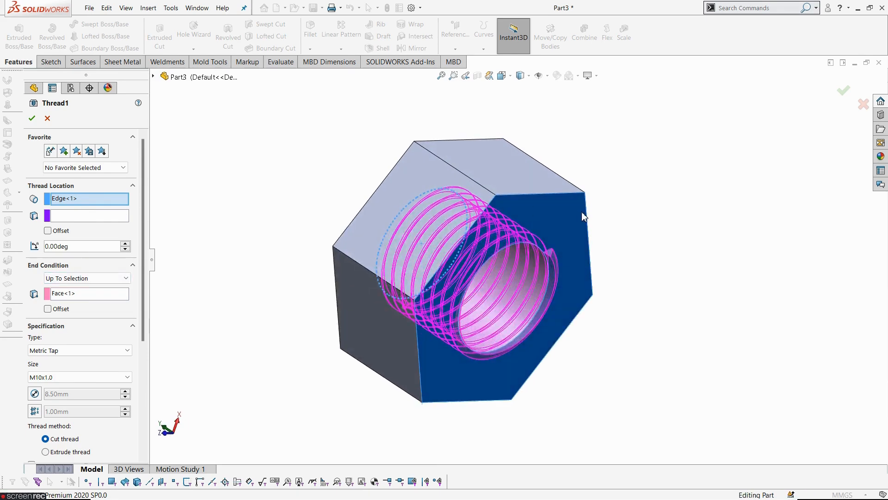
middle_drag(250, 369, 182, 337)
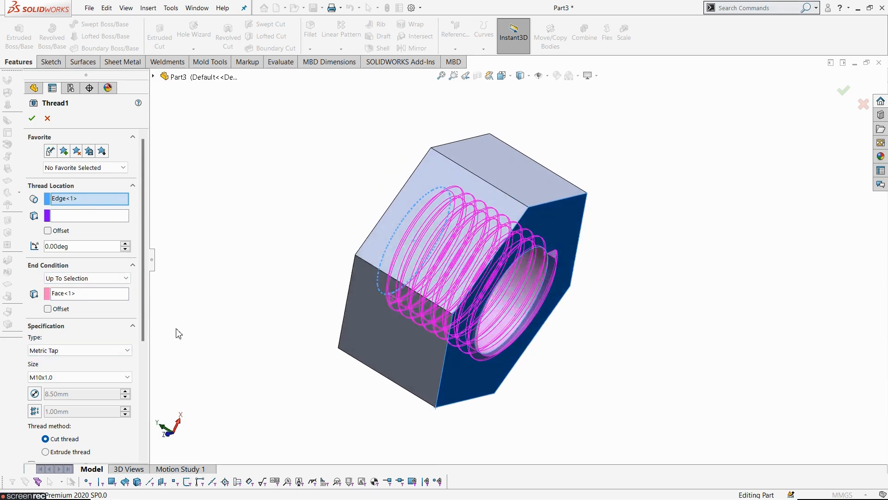
scroll(137, 374, down, 5)
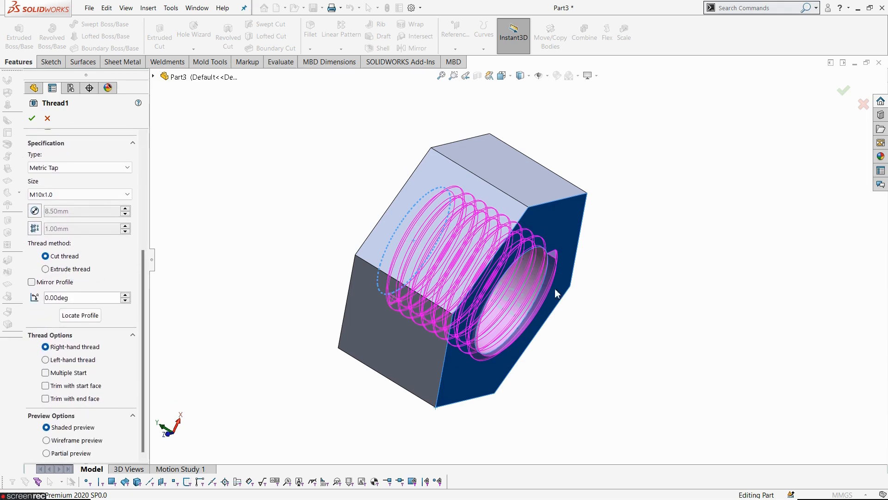
click(91, 359)
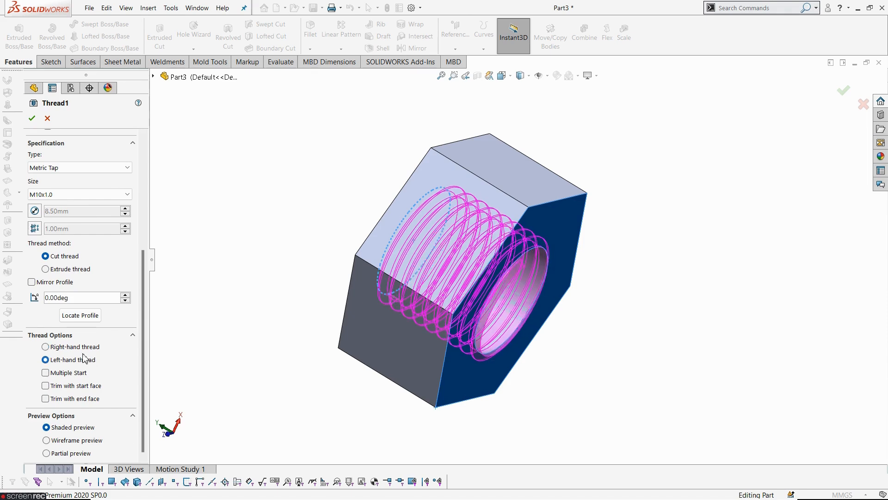
click(77, 347)
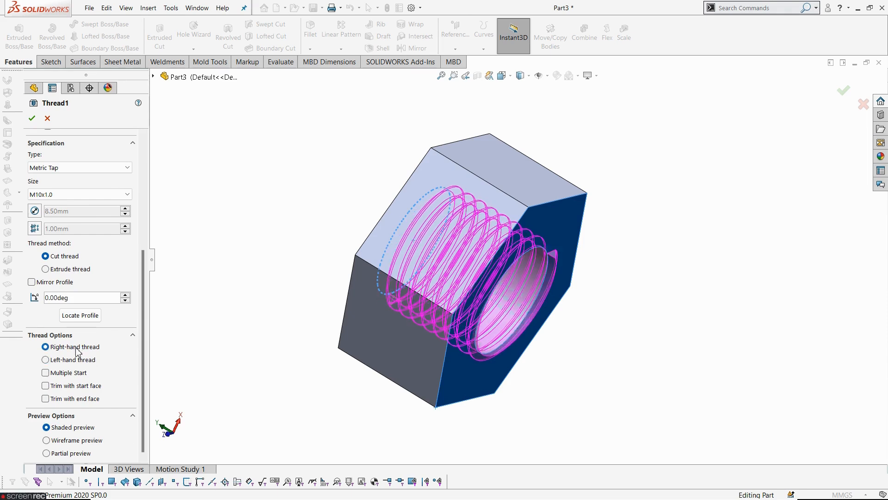
click(30, 119)
middle_drag(262, 163, 393, 126)
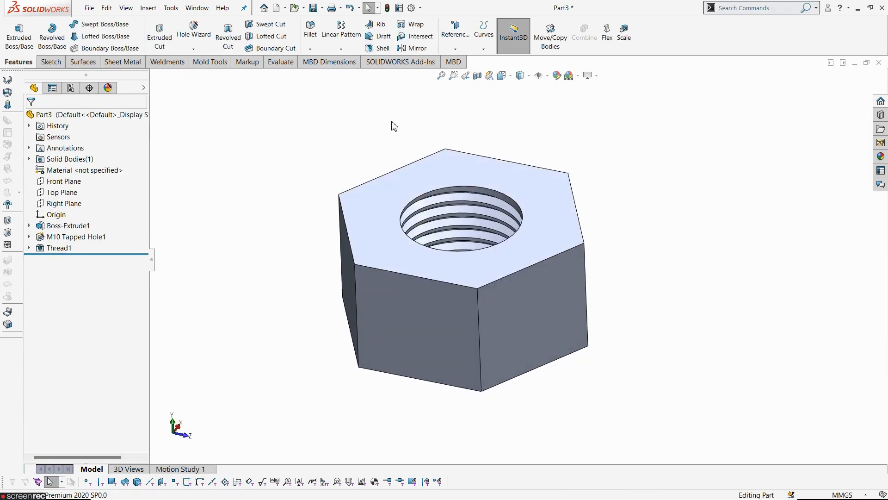
Start a chamfer with a 120° angle and 0.5 mm distance, checking the values against the nut drawing.
click(310, 48)
click(325, 73)
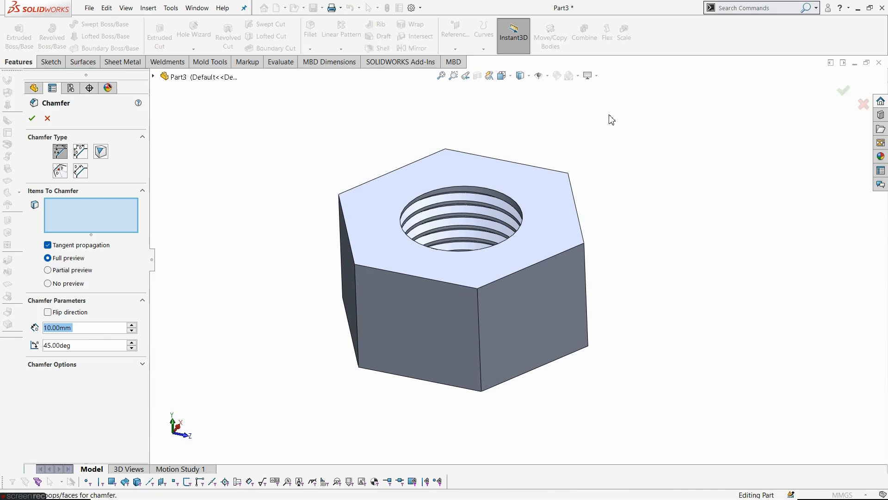
click(87, 346)
text(12)
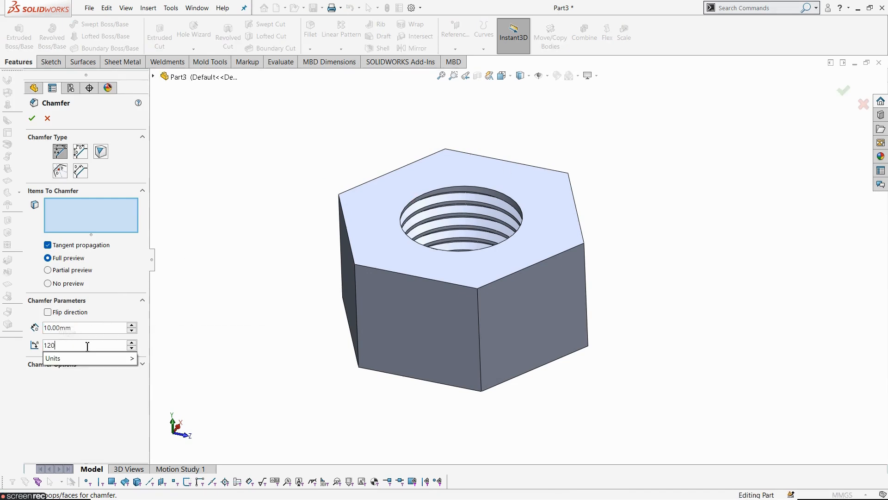
text(0)
key(Return)
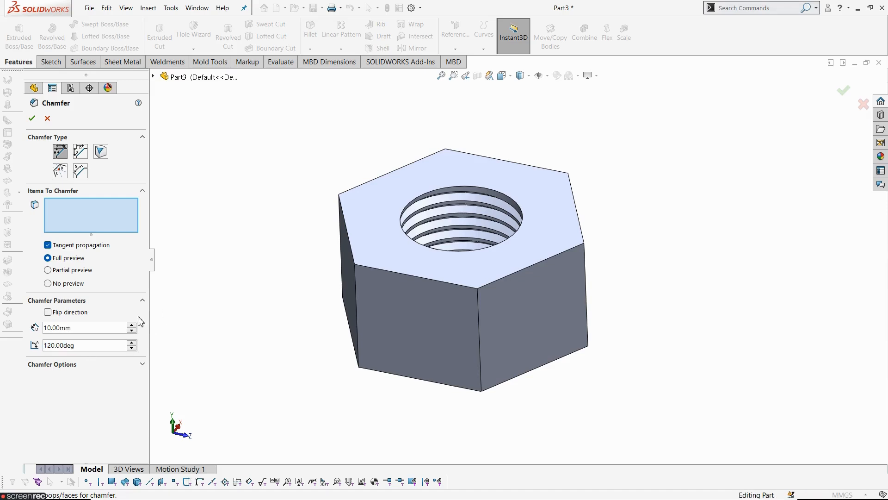
text(0.5)
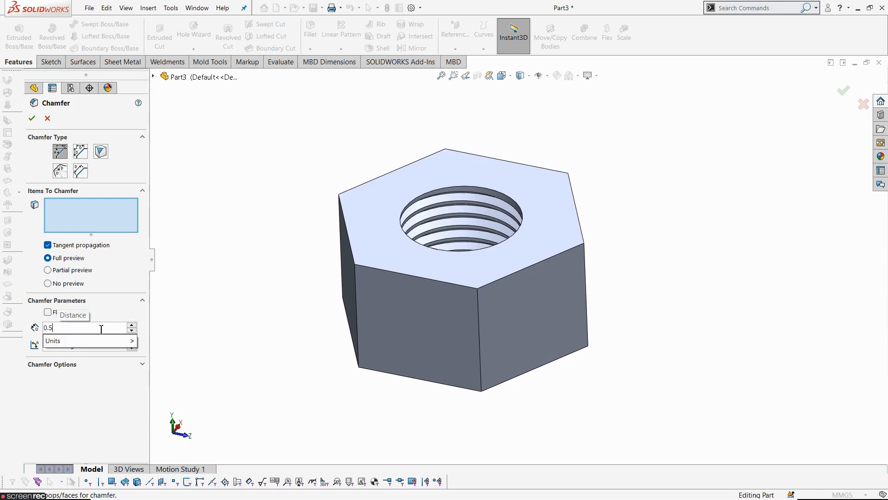
key(Return)
key(alt+Tab)
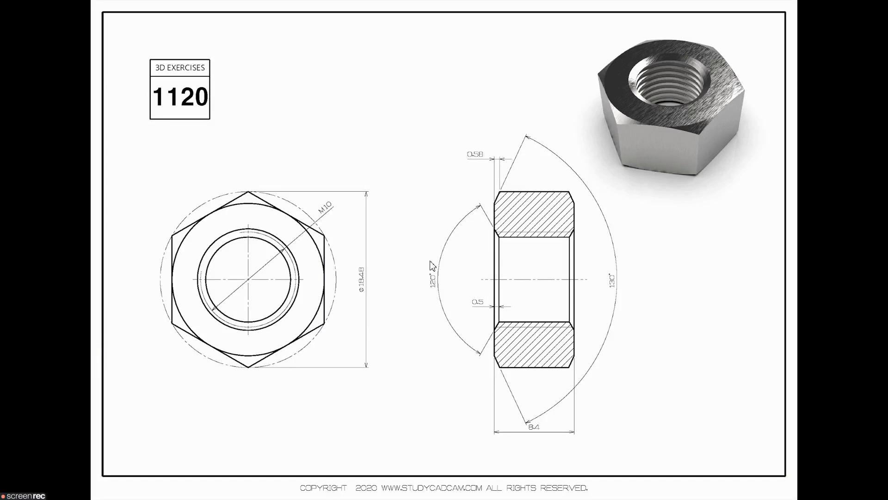
key(alt+Tab)
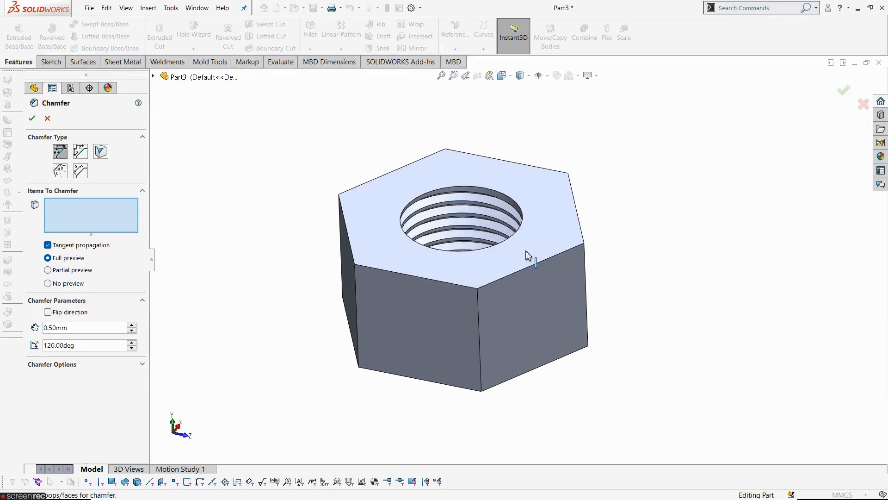
Try to apply the chamfer to the threaded hole's edges on both hexagonal faces, testing the flipped direction, and cancel the command.
click(456, 191)
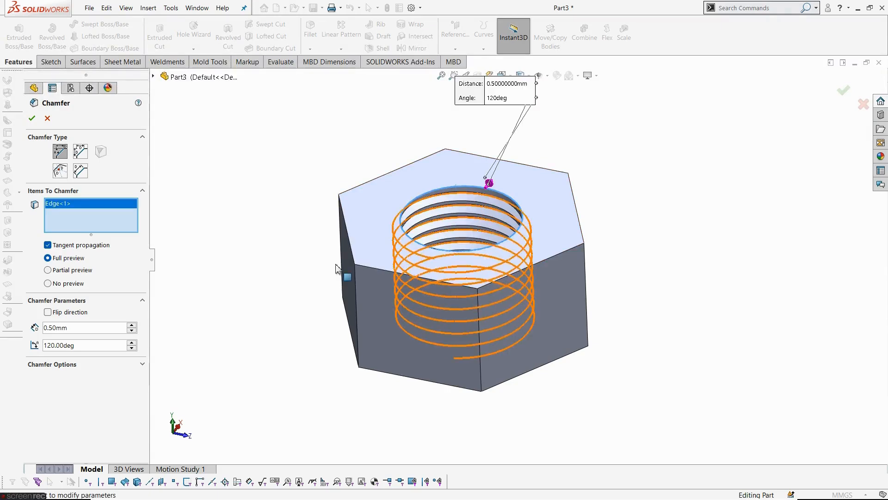
click(48, 313)
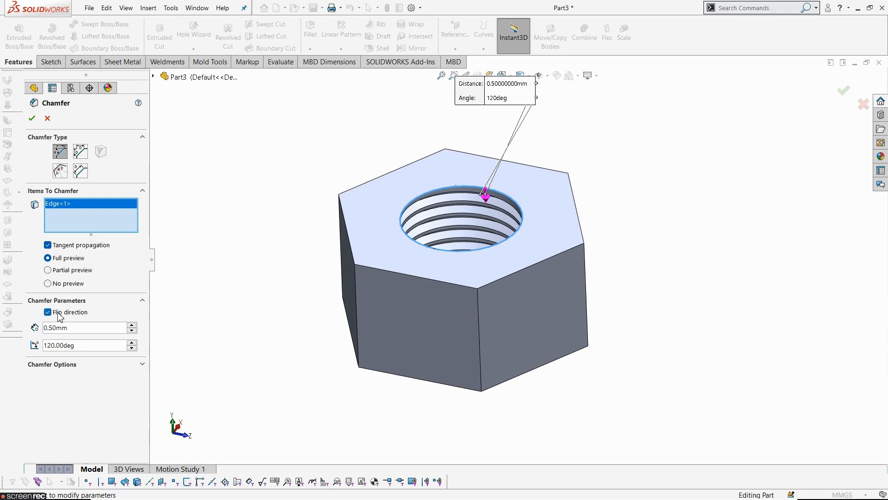
click(59, 314)
middle_drag(245, 343, 240, 182)
middle_drag(410, 363, 466, 159)
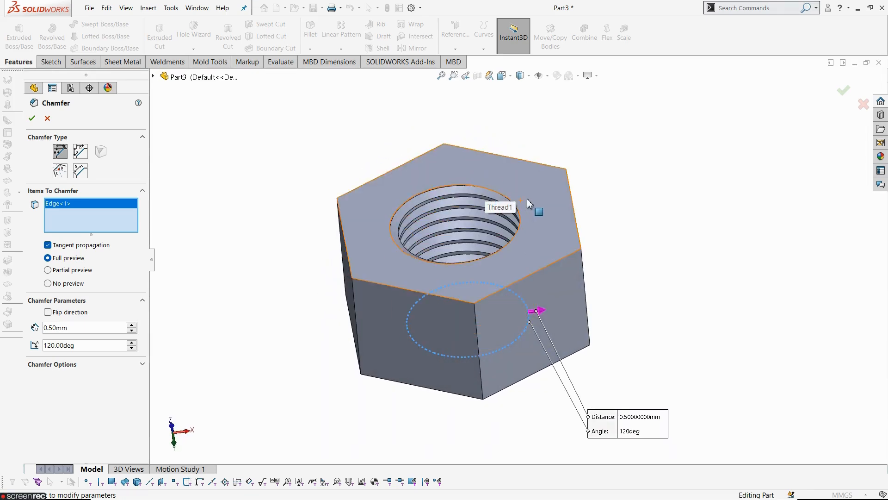
scroll(479, 190, down, 5)
middle_drag(479, 191, 495, 140)
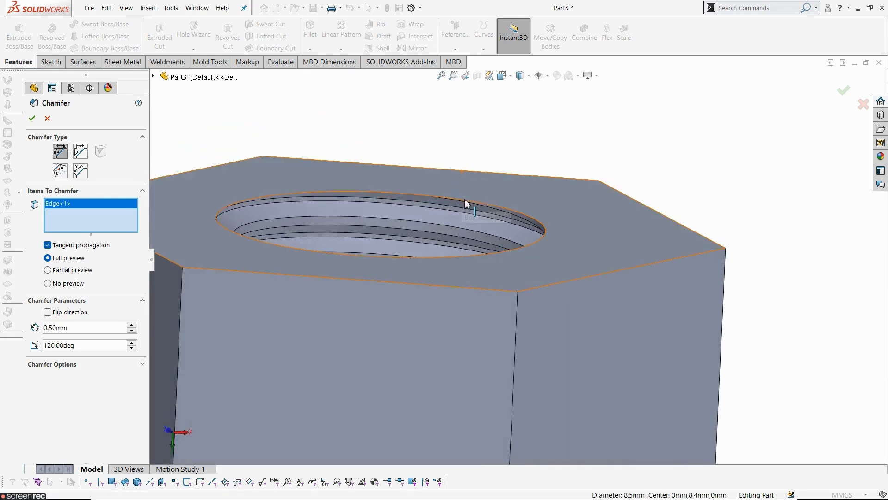
click(470, 205)
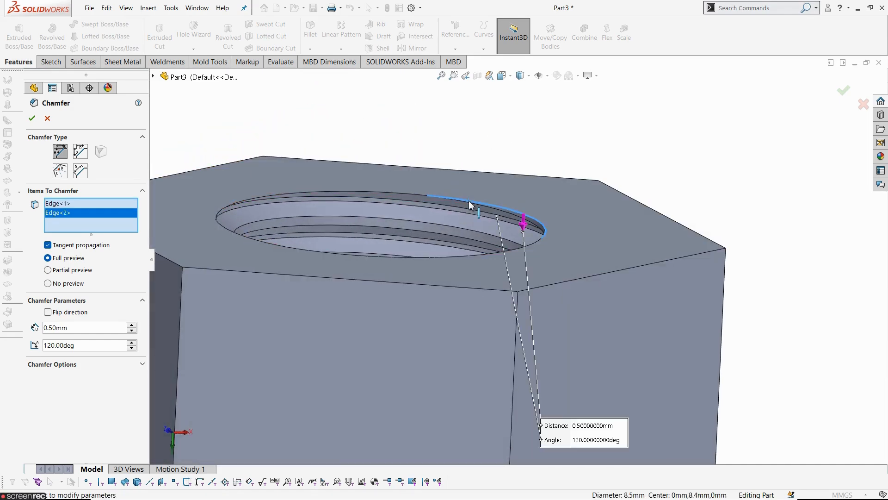
scroll(471, 204, up, 4)
key(Escape)
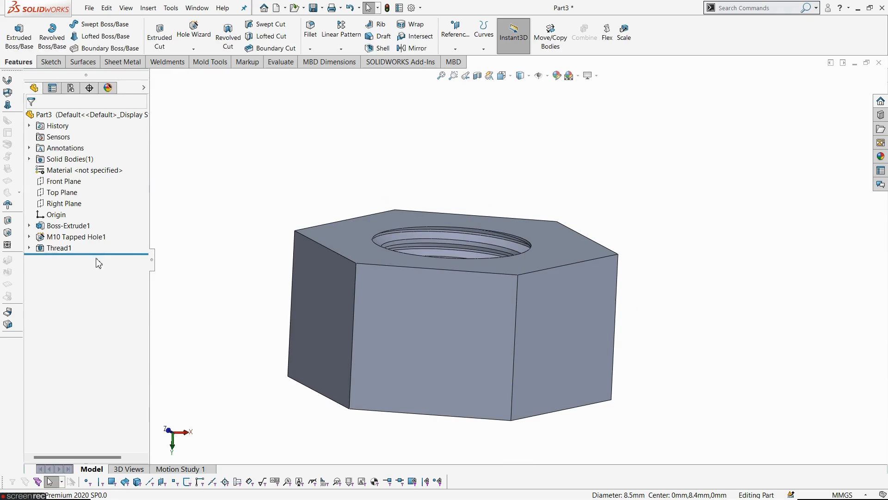
Roll the model back to before the thread and start a chamfer with a 0.5 mm distance and 120° angle.
drag(99, 253, 99, 241)
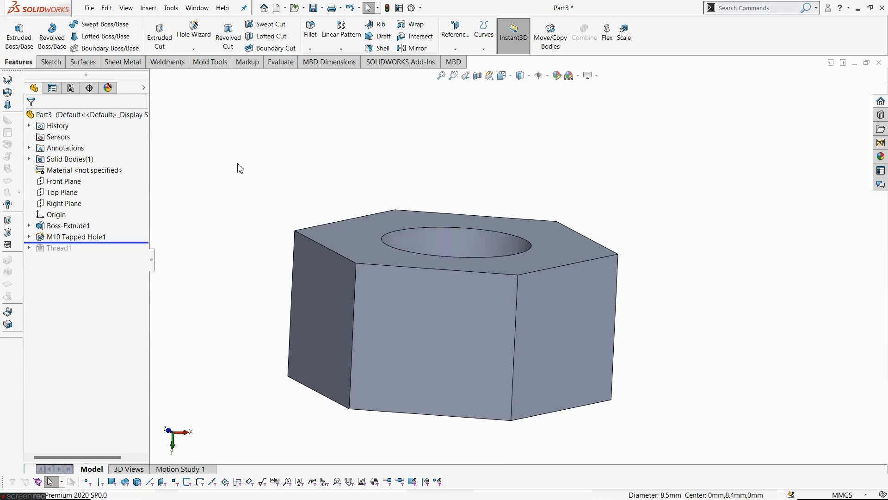
middle_drag(238, 165, 315, 128)
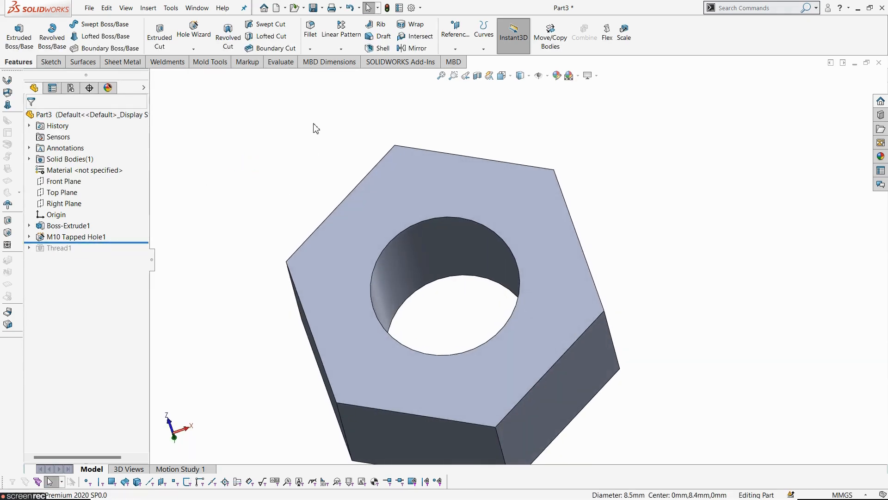
click(309, 49)
click(328, 73)
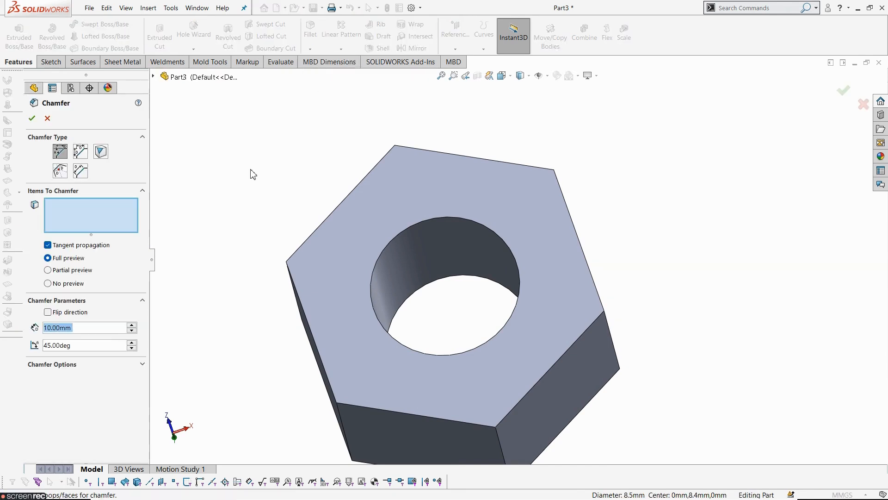
click(95, 346)
text(120)
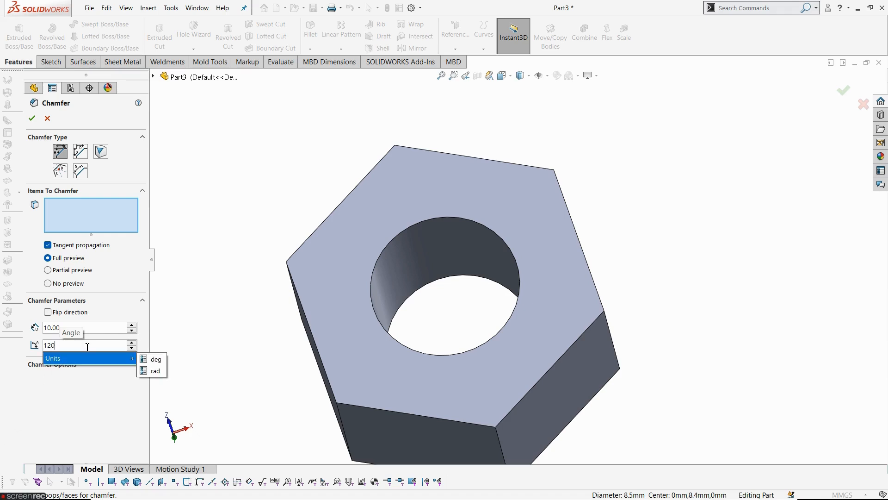
click(112, 328)
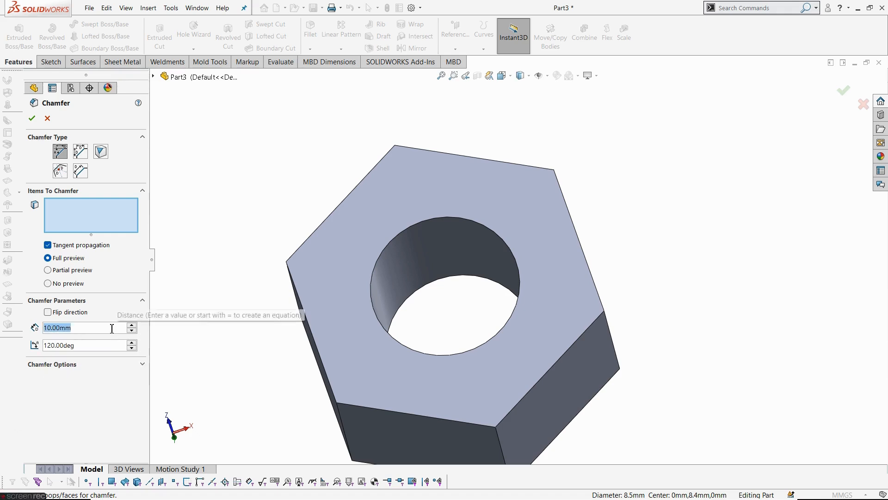
text(0.5)
key(Return)
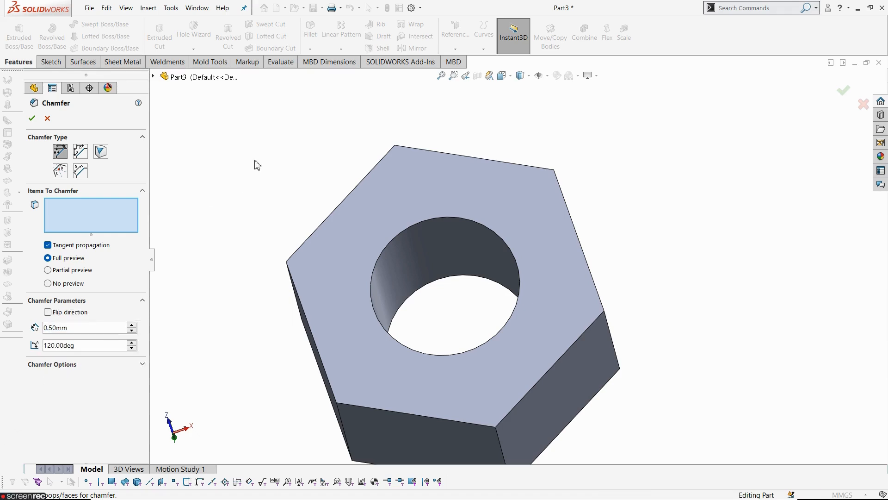
Apply the chamfer to the hole's circular edges on both hexagonal faces of the nut.
click(444, 221)
middle_drag(449, 269, 393, 148)
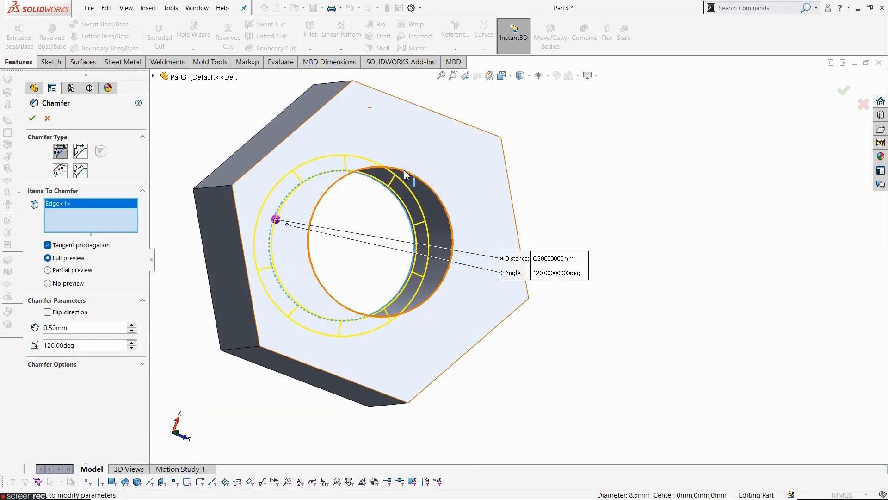
click(408, 188)
middle_drag(396, 182, 365, 104)
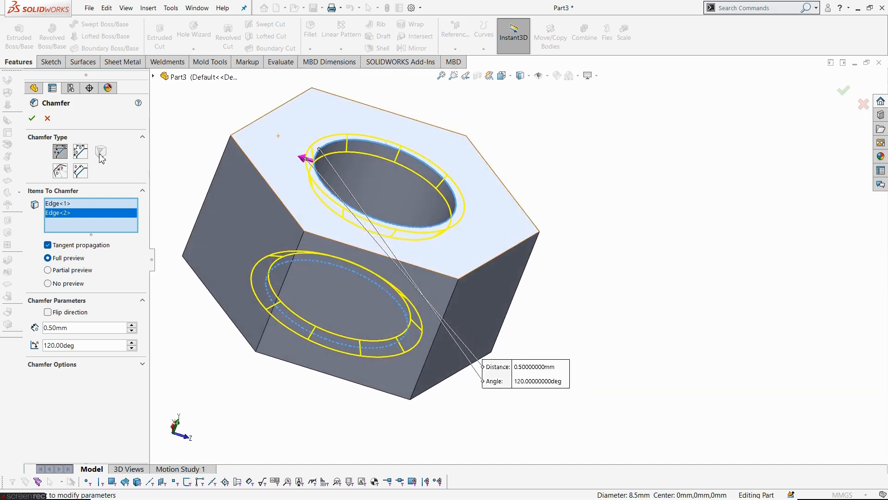
click(32, 118)
middle_drag(319, 222, 338, 194)
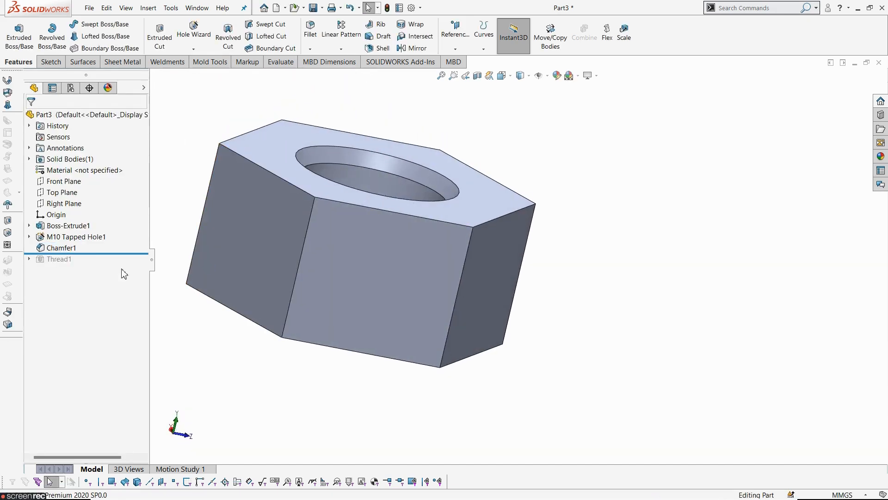
Roll forward to include the thread and repair it by selecting the inner edge of the hole chamfer as its start edge.
drag(99, 254, 102, 265)
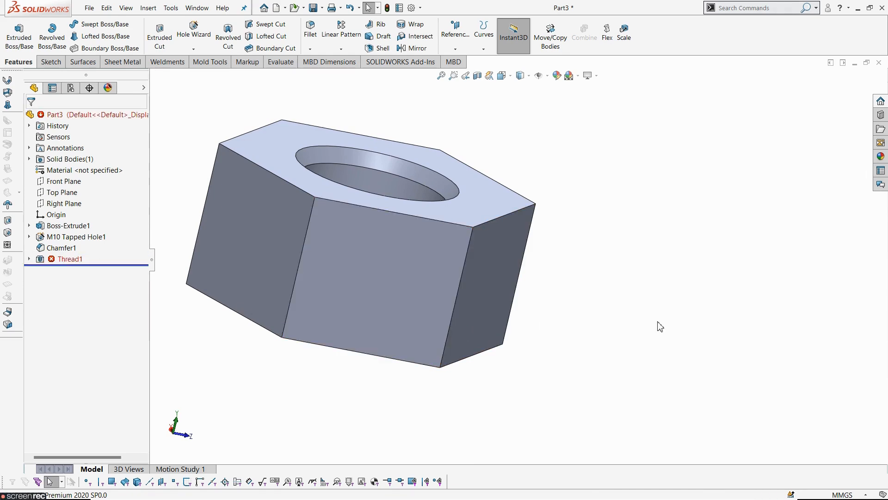
click(60, 261)
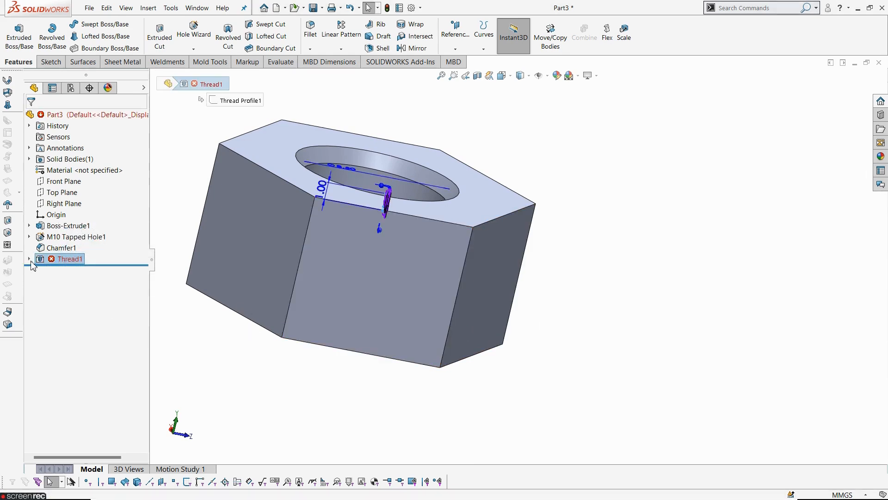
click(29, 259)
right_click(58, 260)
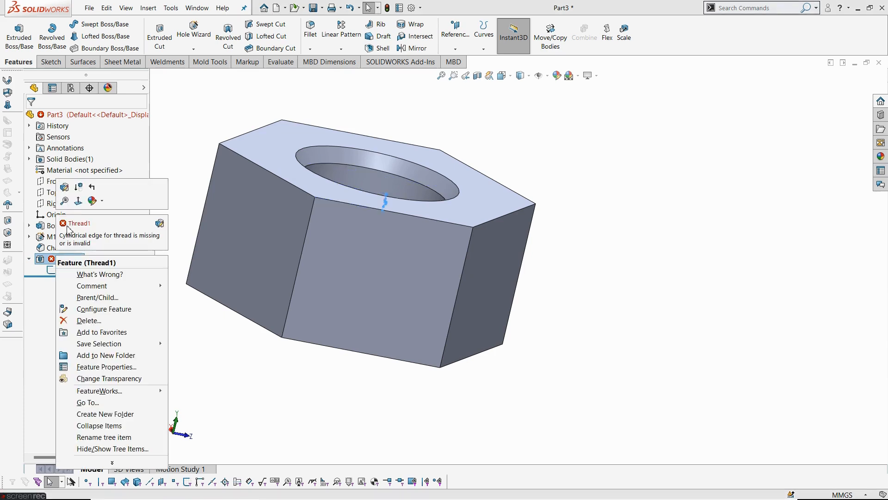
click(79, 143)
middle_drag(241, 344, 273, 395)
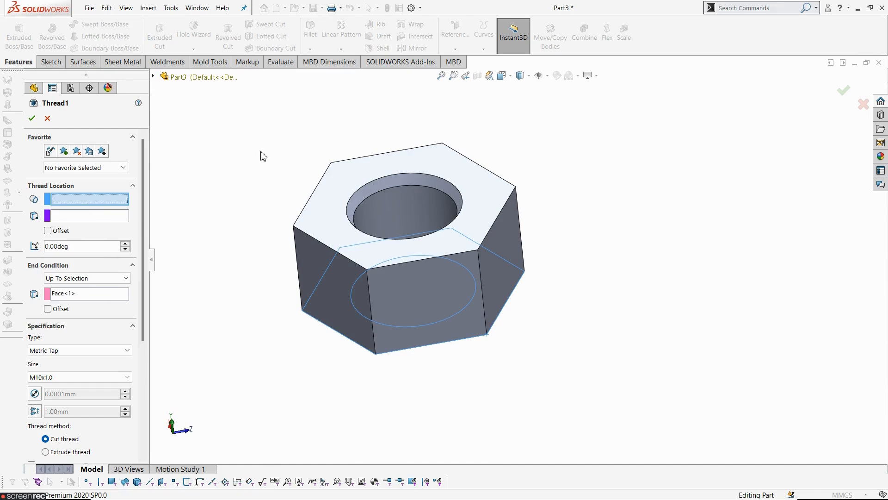
click(373, 195)
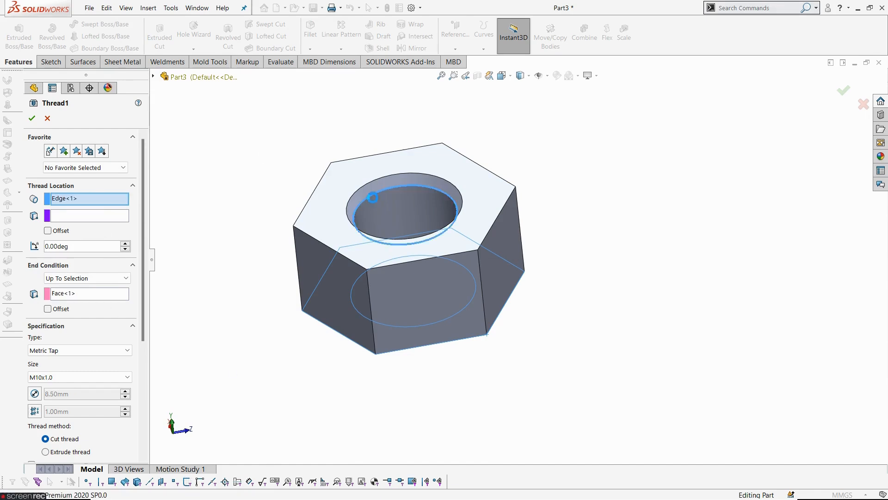
middle_drag(415, 225, 438, 197)
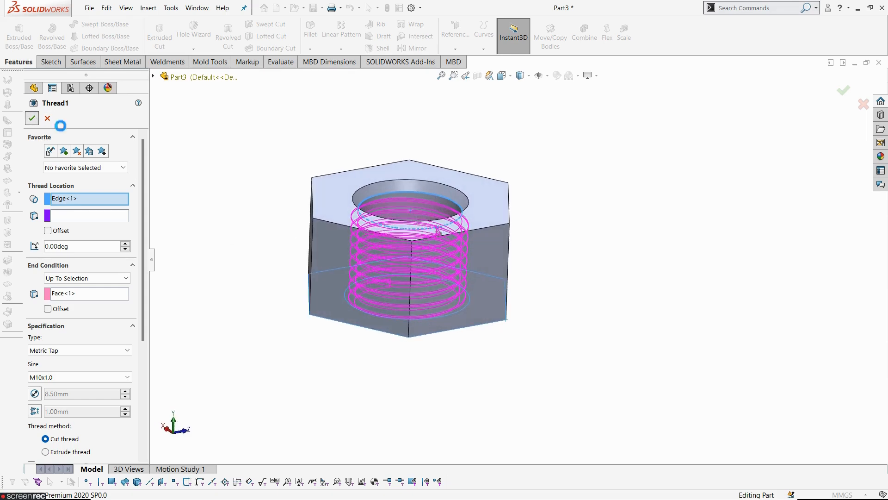
middle_drag(244, 174, 396, 198)
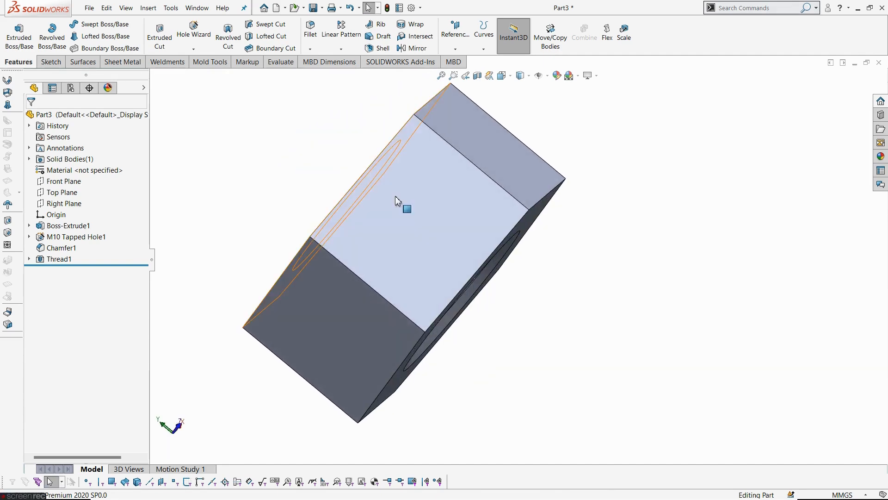
Check the outer chamfer on the nut drawing and try a vertex chamfer on one corner of the hexagon.
key(alt+Tab)
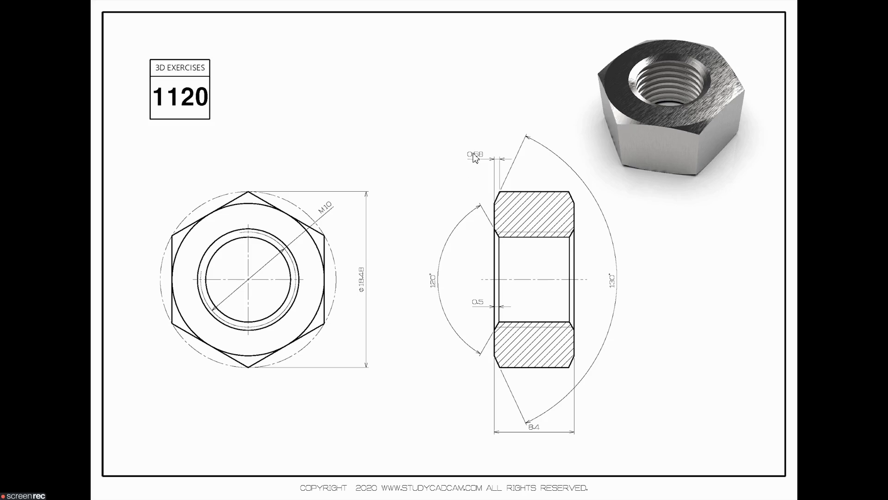
key(alt+Tab)
middle_drag(468, 145, 320, 81)
click(310, 49)
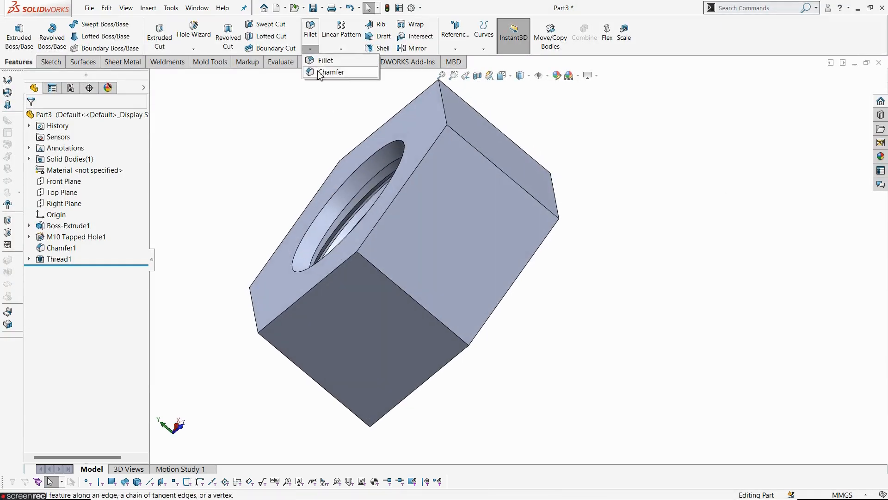
click(321, 73)
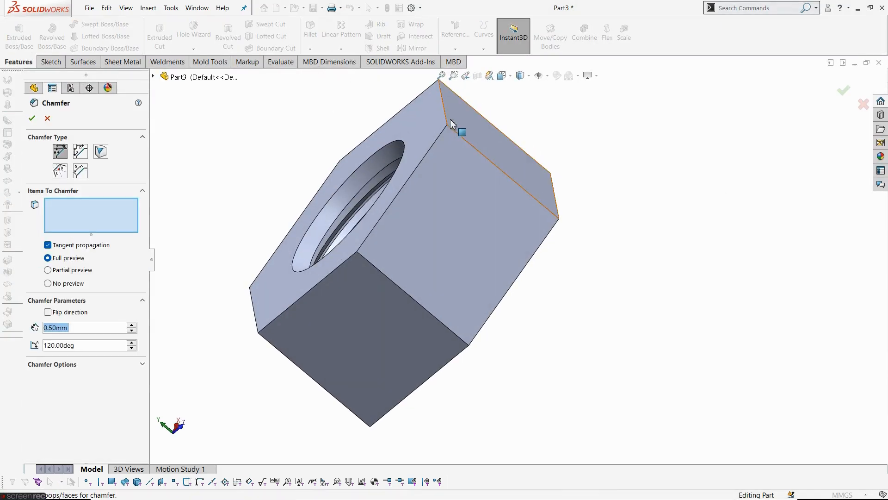
key(alt+Tab)
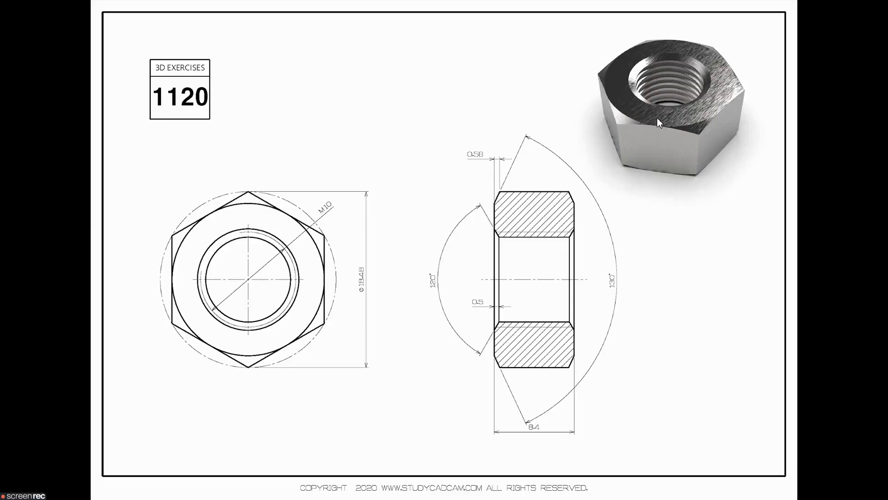
key(alt+Tab)
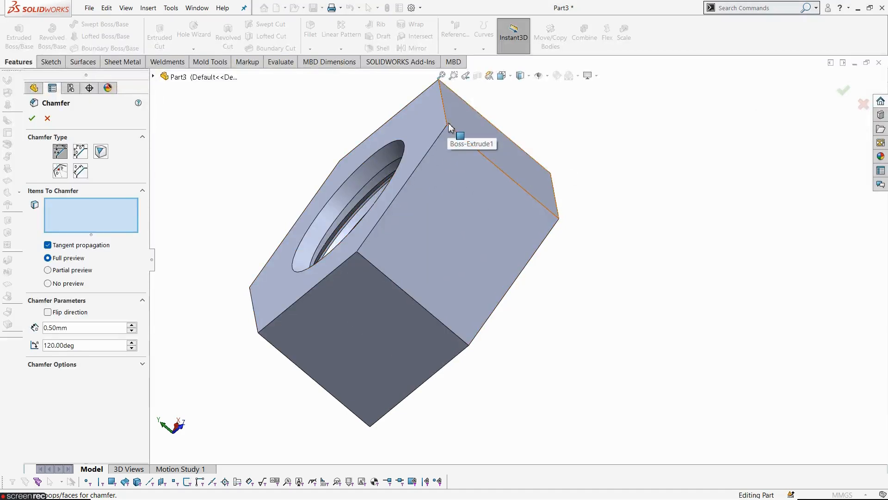
click(100, 152)
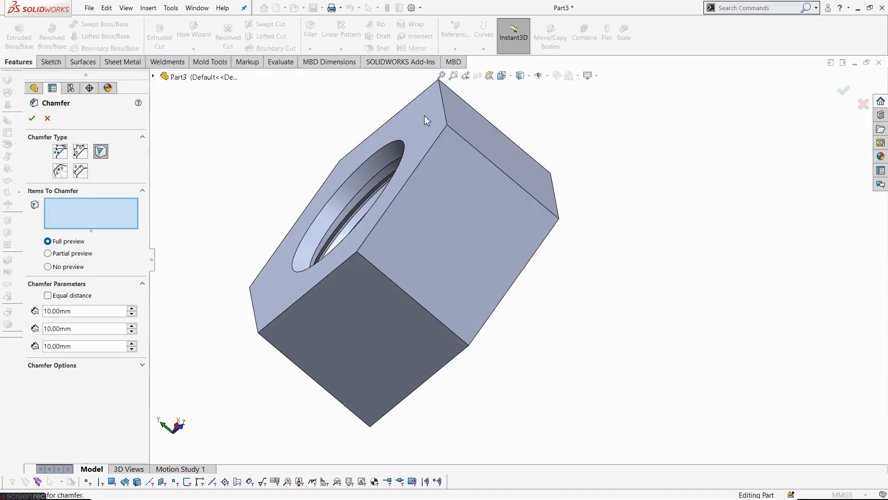
click(448, 127)
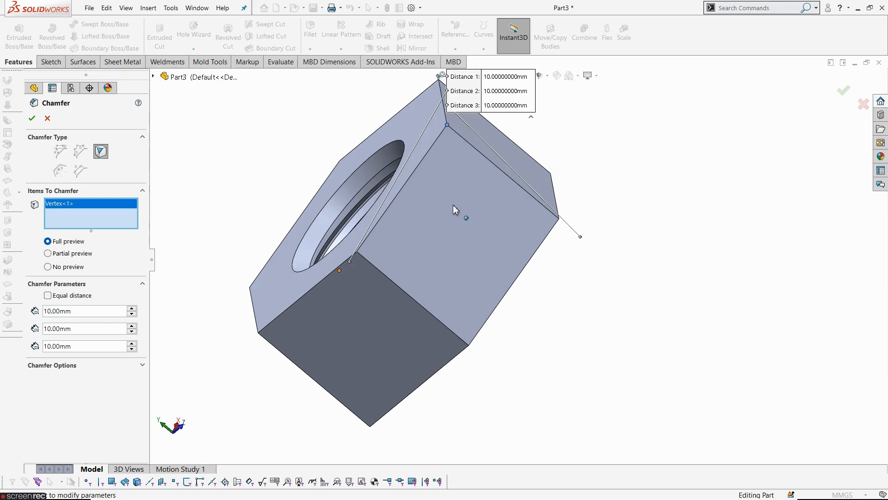
middle_drag(453, 206, 470, 222)
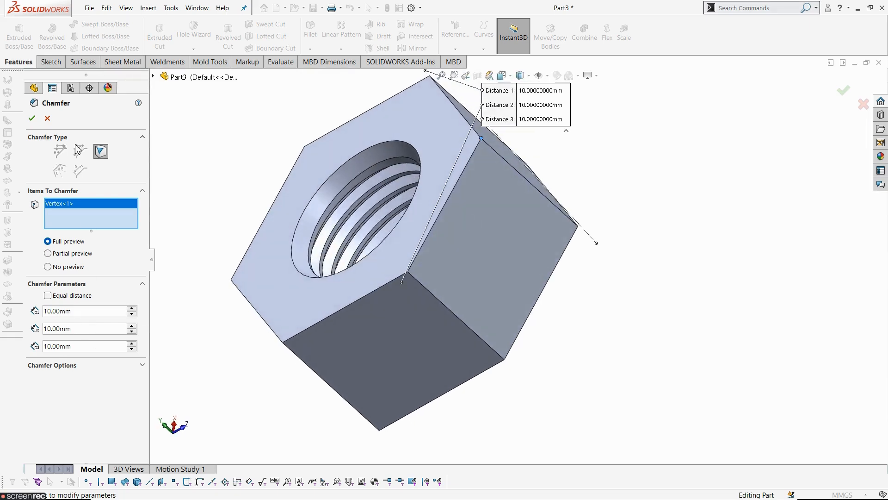
click(48, 118)
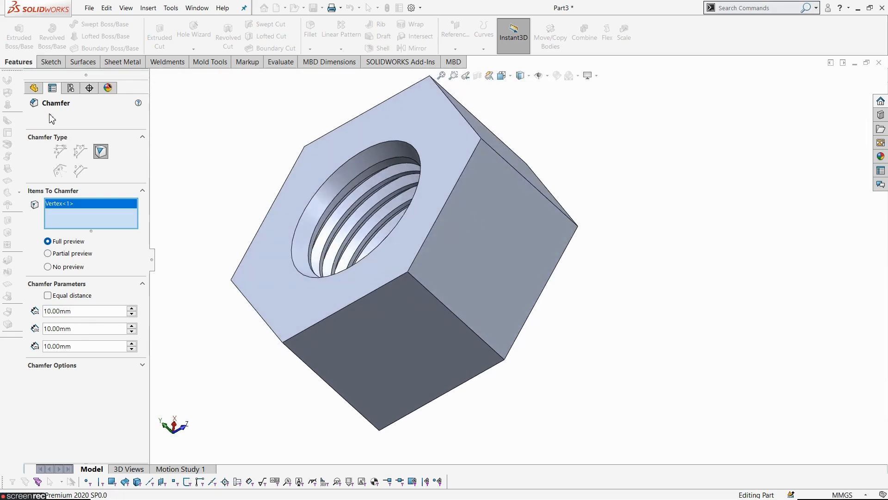
scroll(388, 247, up, 4)
middle_drag(428, 243, 413, 225)
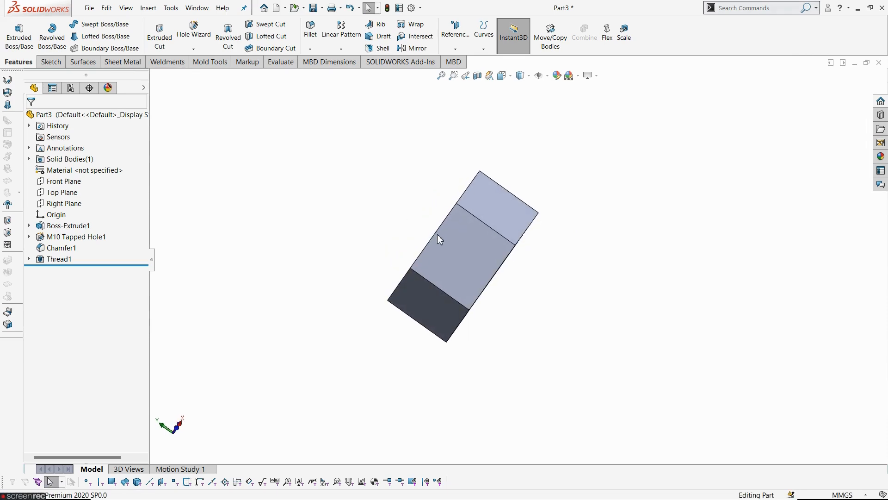
click(68, 203)
middle_drag(323, 233, 328, 237)
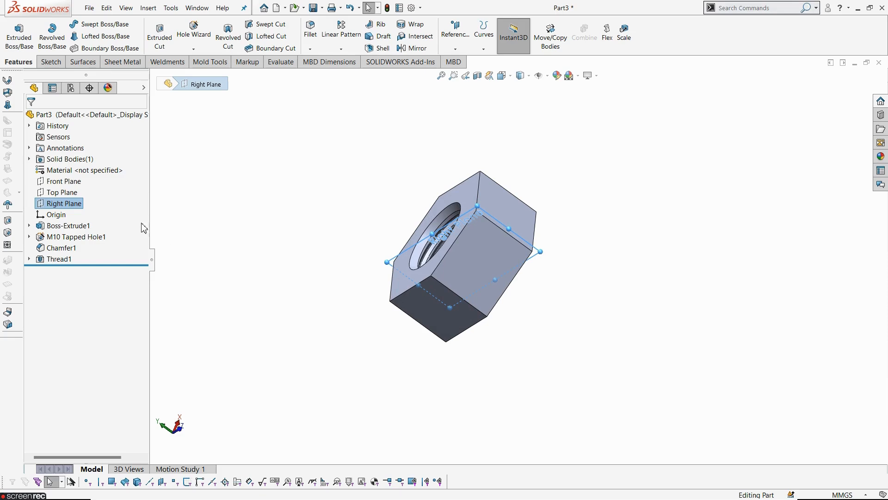
right_click(92, 206)
click(96, 196)
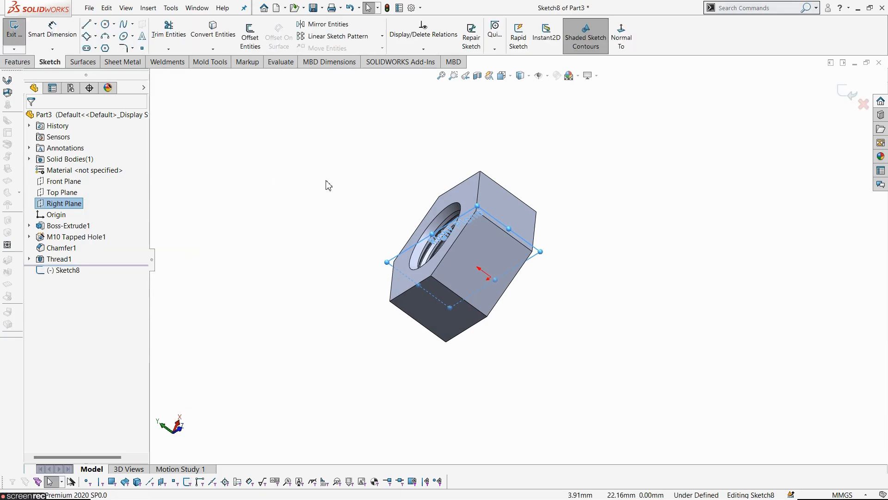
click(621, 44)
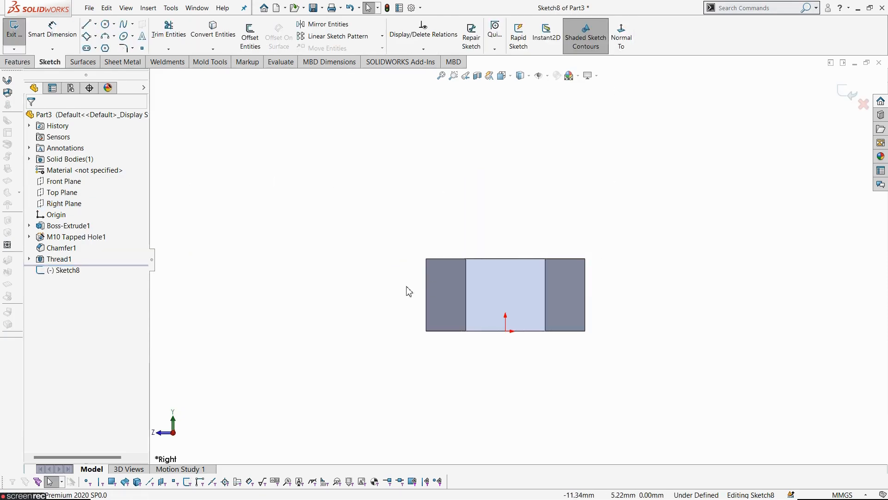
click(14, 29)
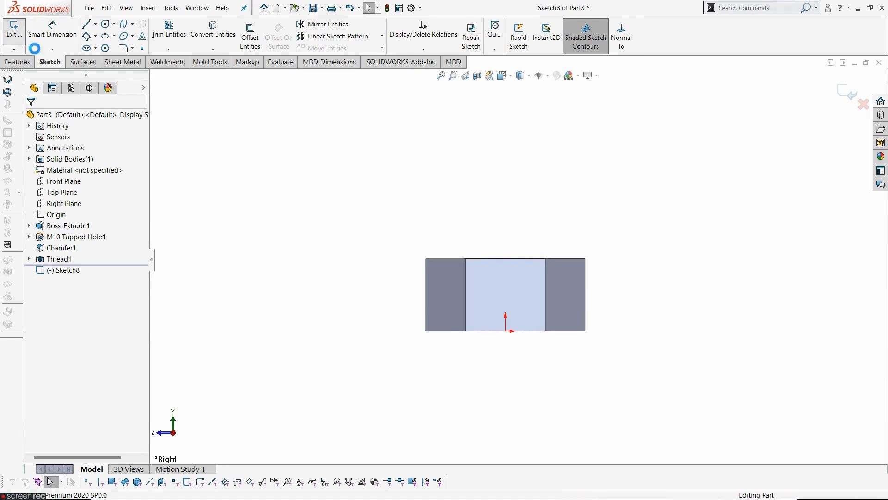
click(68, 181)
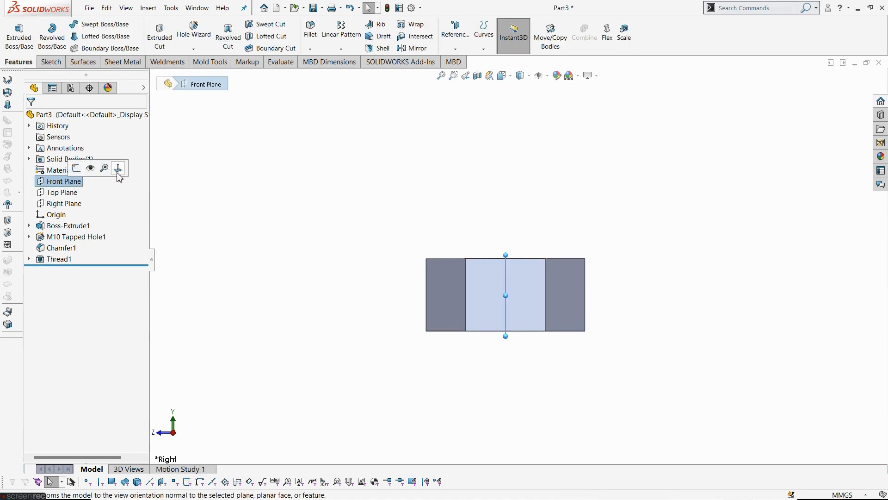
click(77, 169)
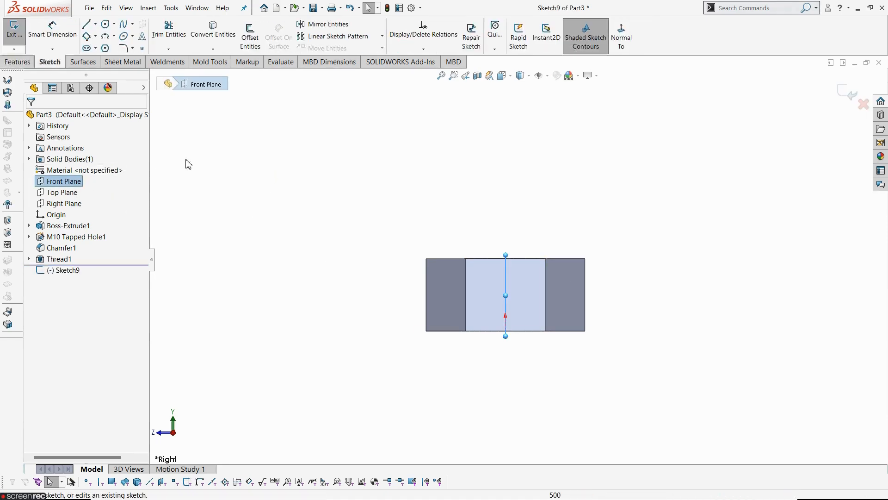
click(621, 40)
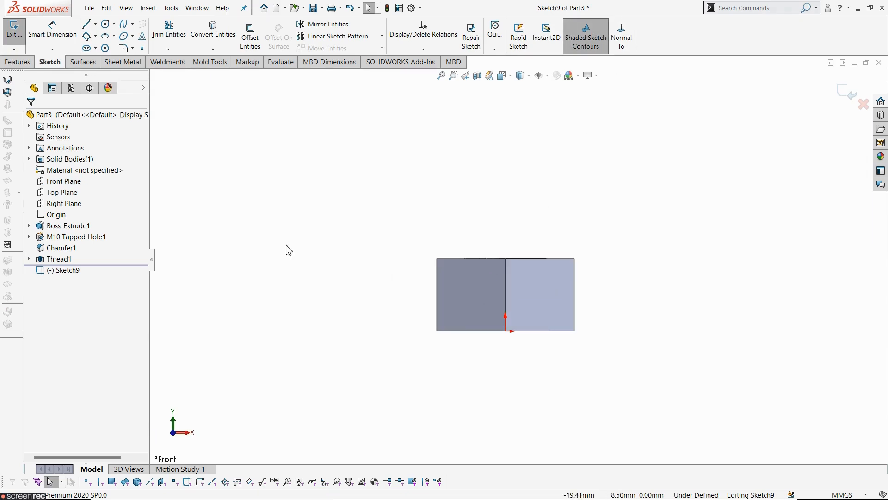
click(15, 33)
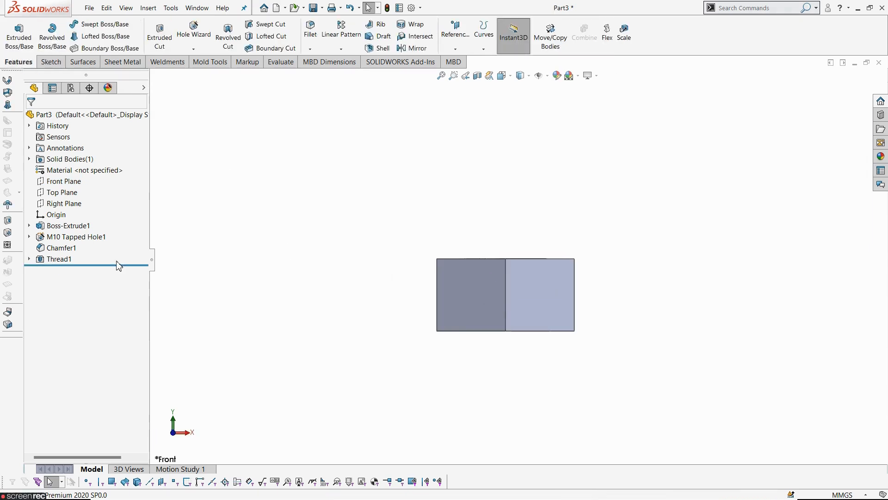
Start a sketch on the Right Plane and draw a closed right triangle about 2 mm wide in the nut profile's upper-left corner.
click(64, 204)
click(85, 192)
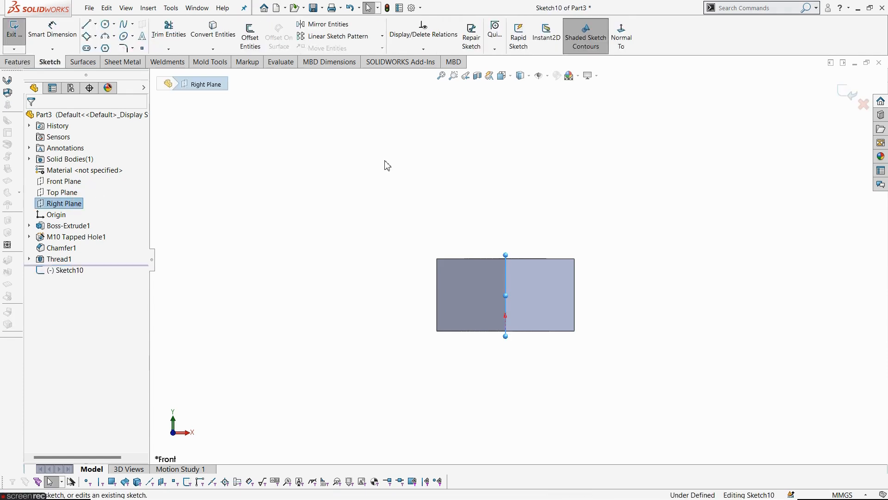
click(621, 37)
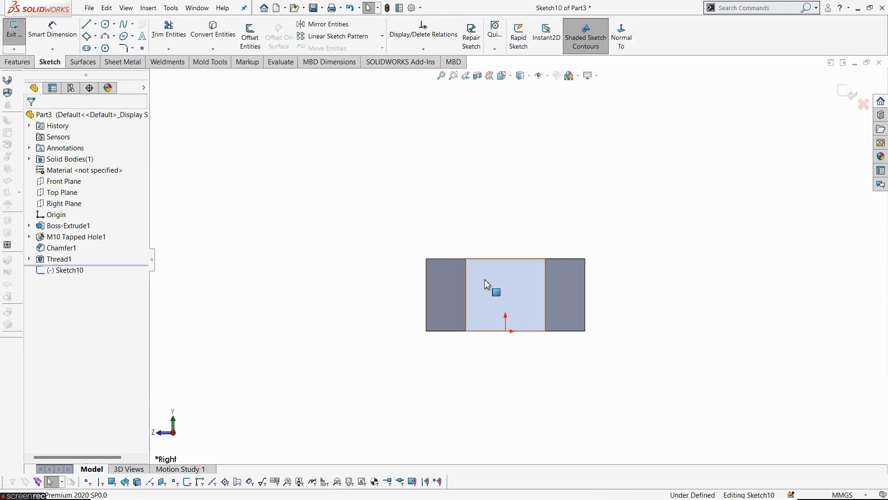
scroll(502, 288, down, 1)
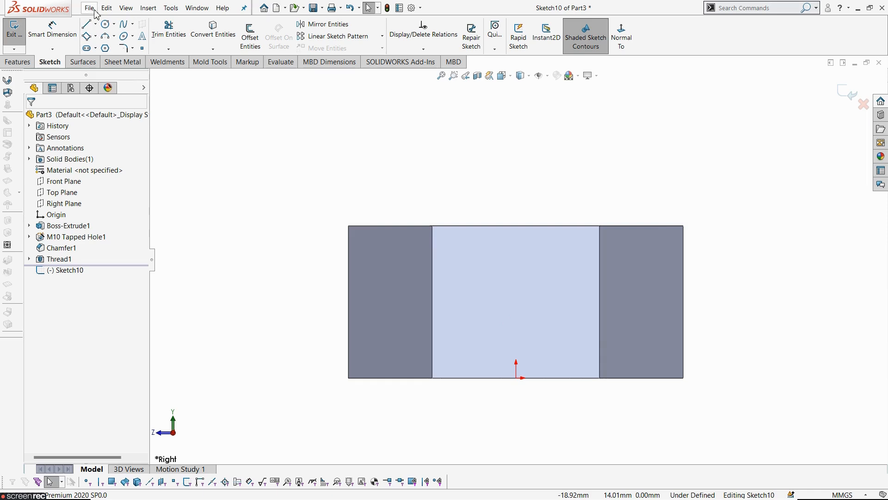
click(86, 24)
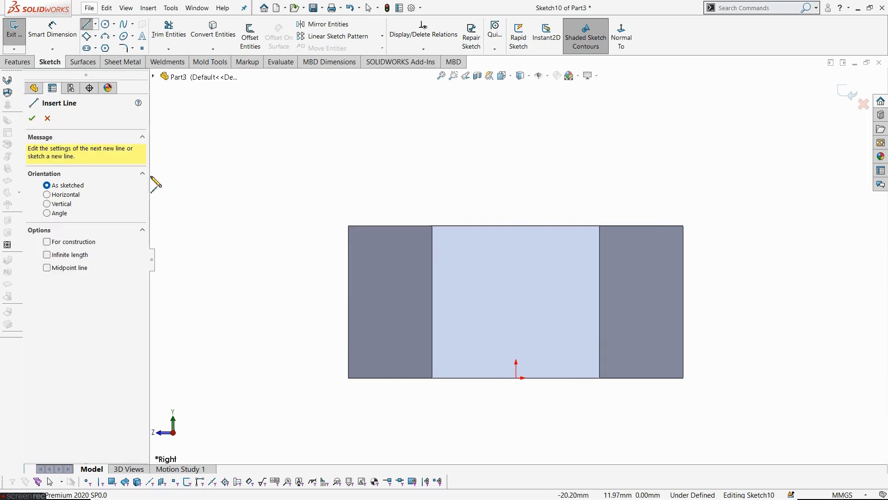
click(349, 252)
click(387, 226)
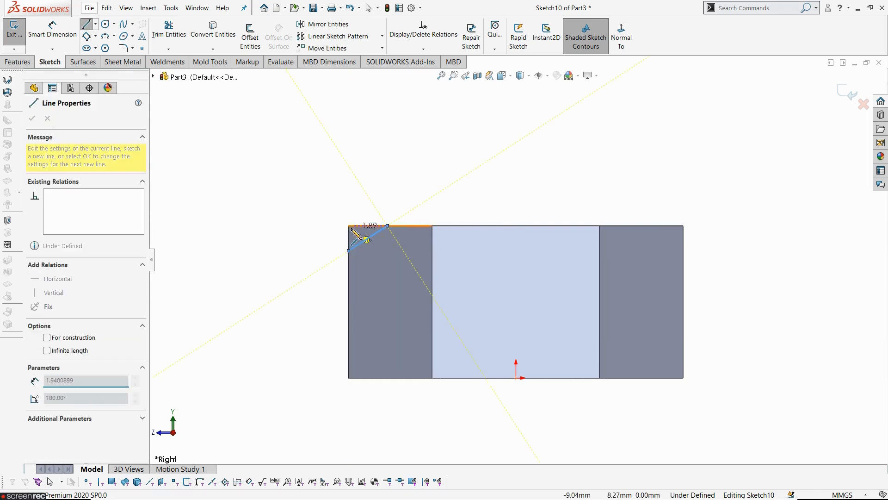
click(349, 225)
key(Escape)
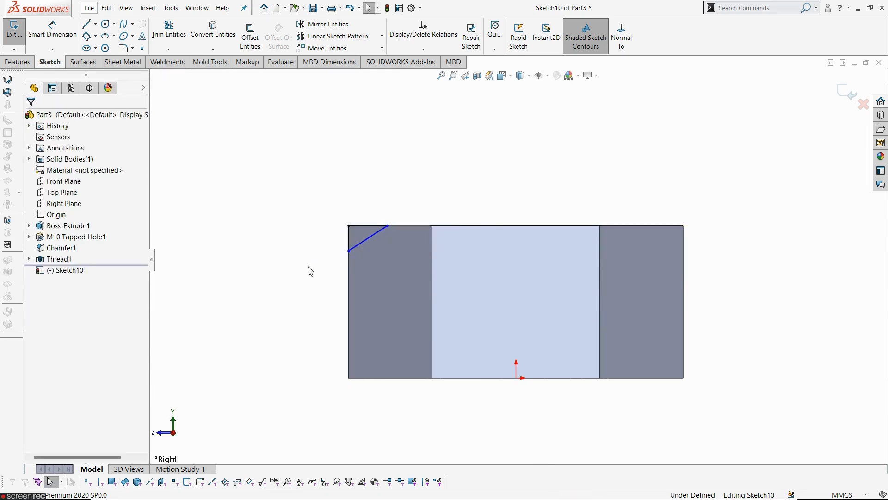
Draw a vertical centerline from the origin up past the nut's upper face as the sketch's axis.
click(95, 24)
click(108, 49)
click(516, 378)
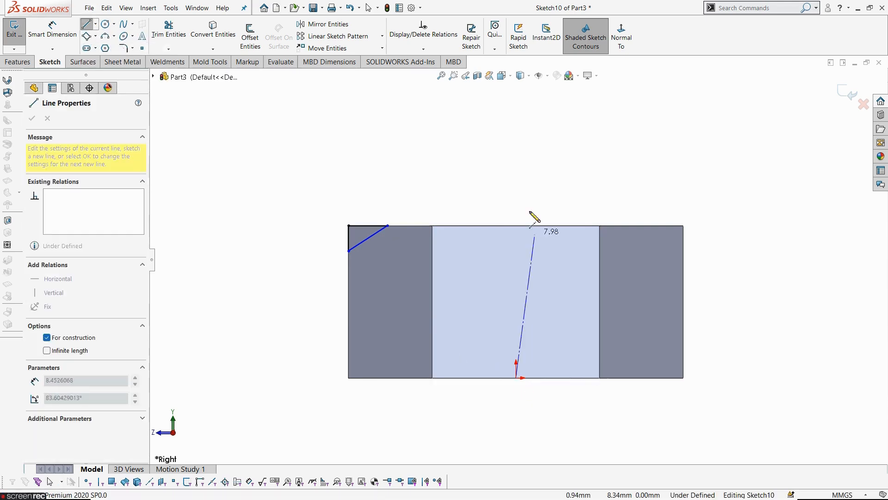
double_click(516, 187)
key(Escape)
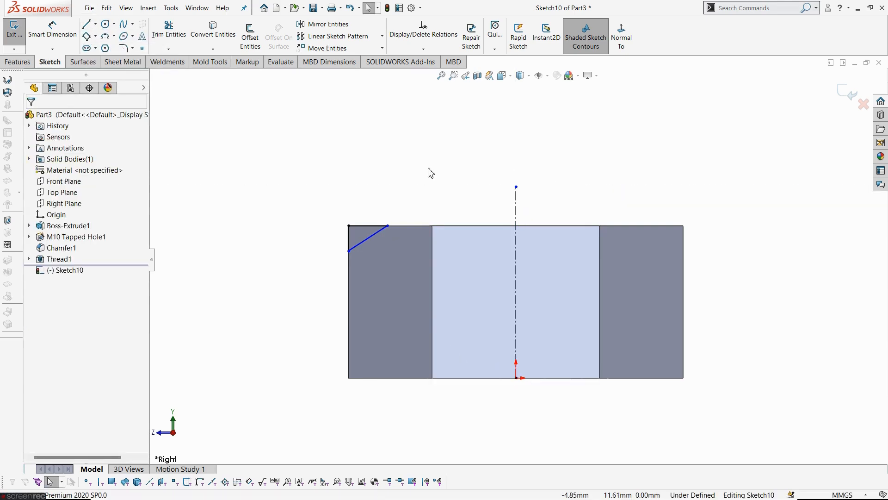
Switch to exercise drawing 1120 and check the outer chamfer's distance and angle in the section view.
key(alt+Tab)
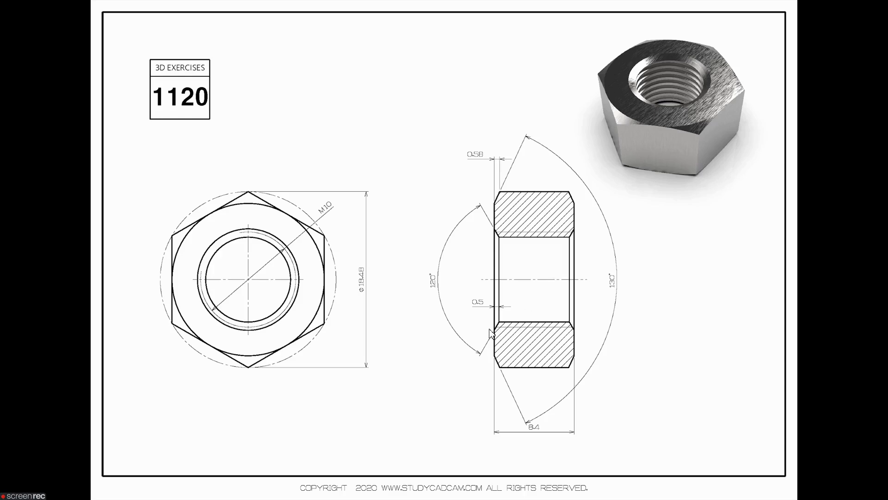